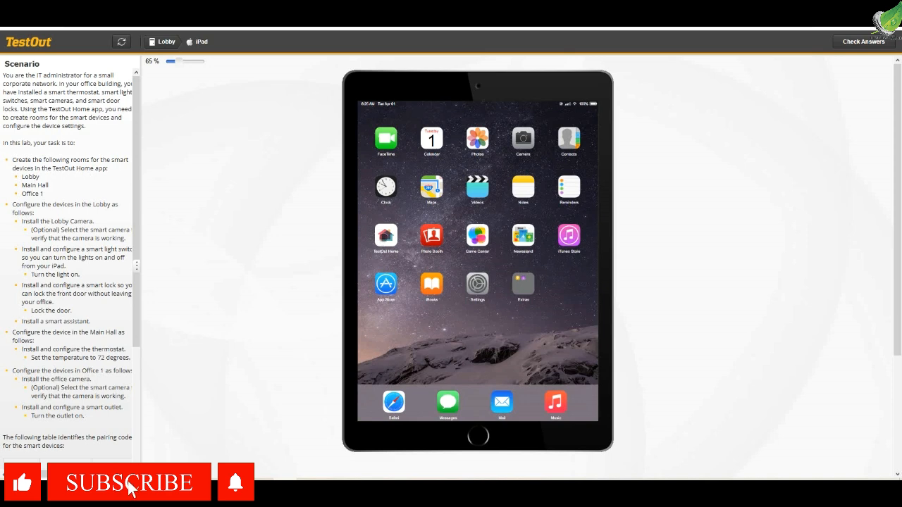
# Open the TestOut Home app on the iPad and create a room named Lobby
pyautogui.click(384, 238)
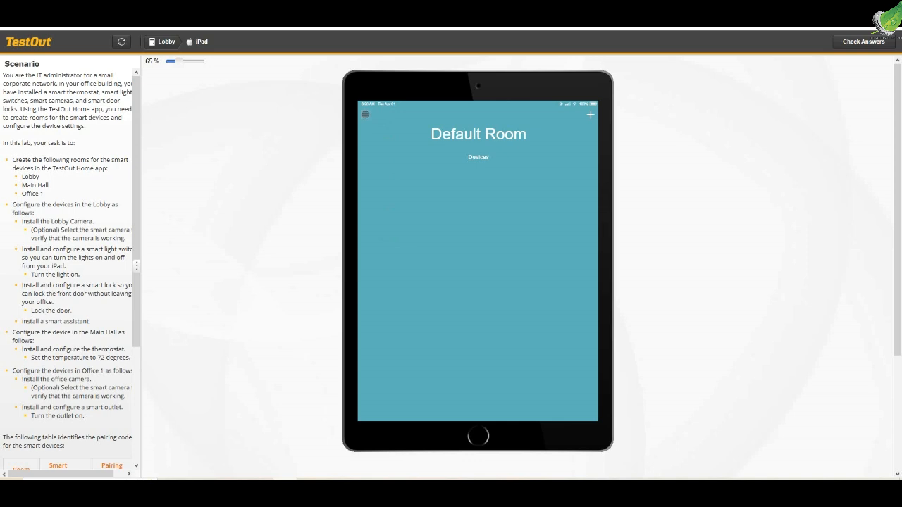
pyautogui.click(365, 114)
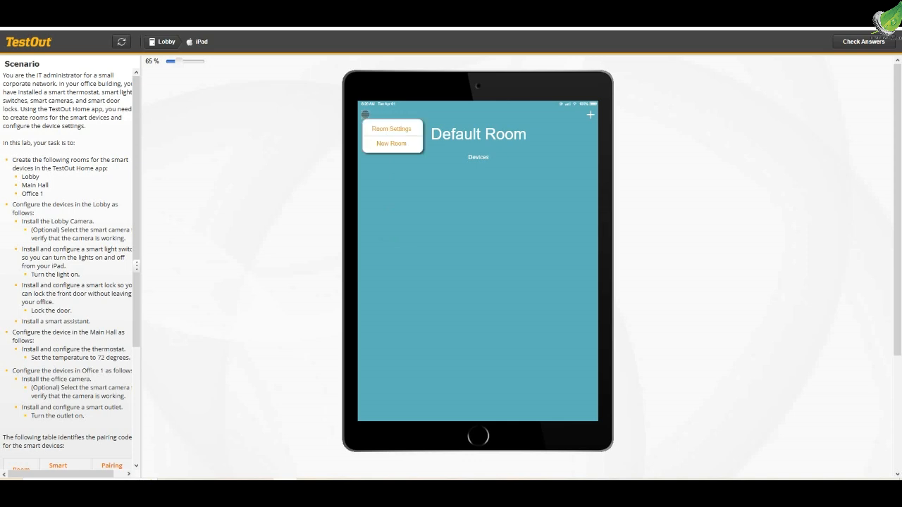
pyautogui.click(391, 144)
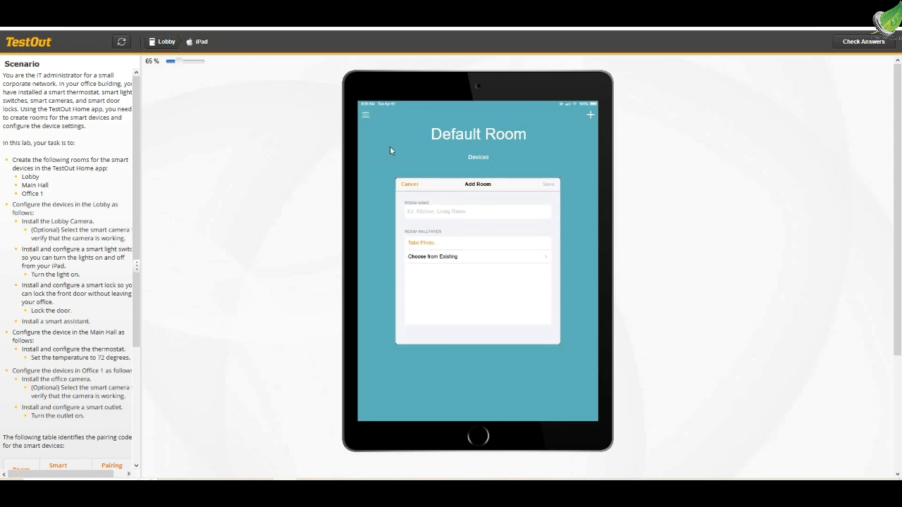
pyautogui.click(431, 211)
pyautogui.press('BackSpace')
pyautogui.write('Lobby')
pyautogui.click(548, 184)
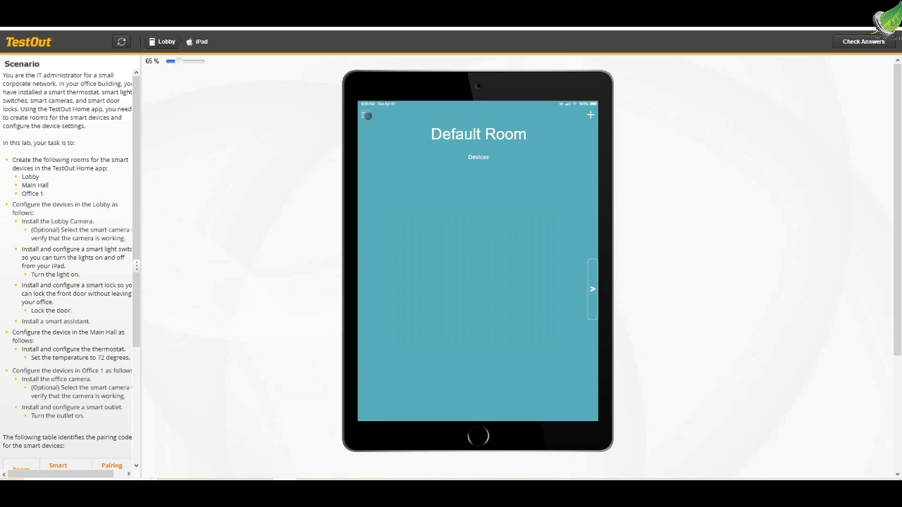
# Create a second room named Main Hall and save it
pyautogui.click(366, 115)
pyautogui.click(386, 143)
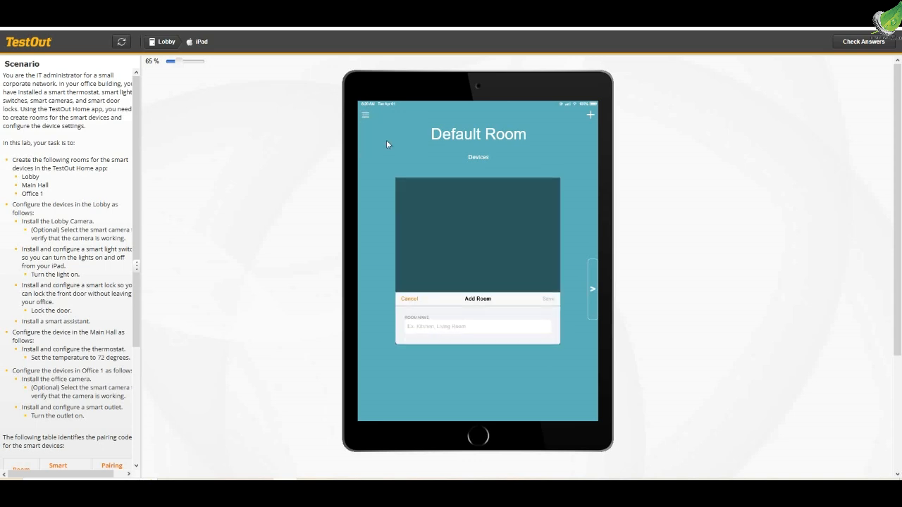
pyautogui.click(427, 213)
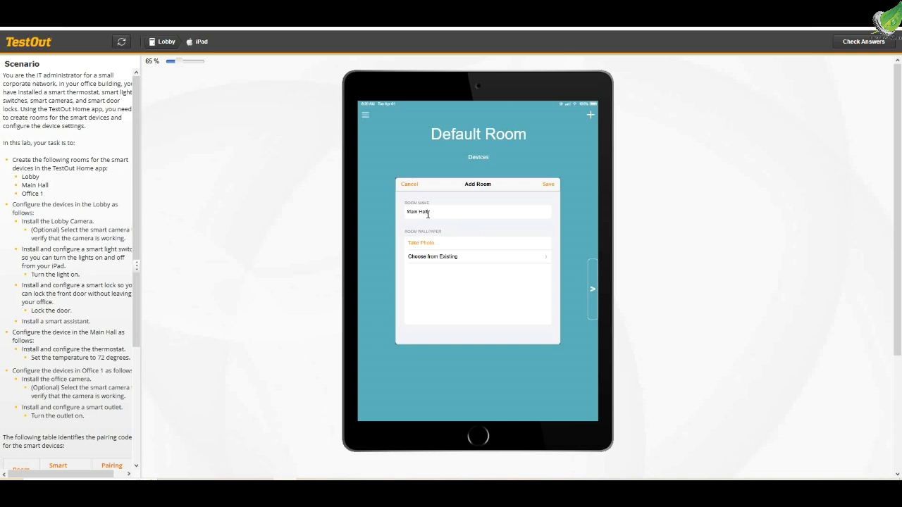
pyautogui.click(549, 185)
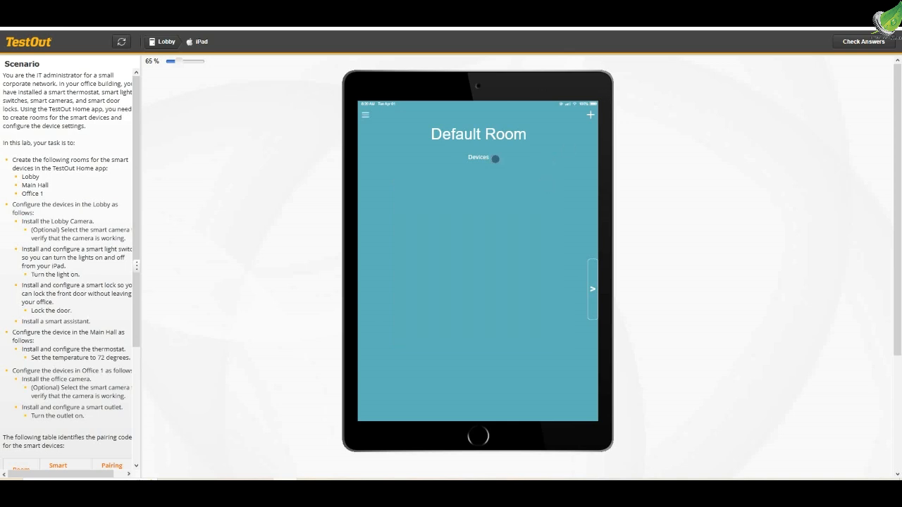
# Create a third room named Office 1 and save it
pyautogui.click(365, 116)
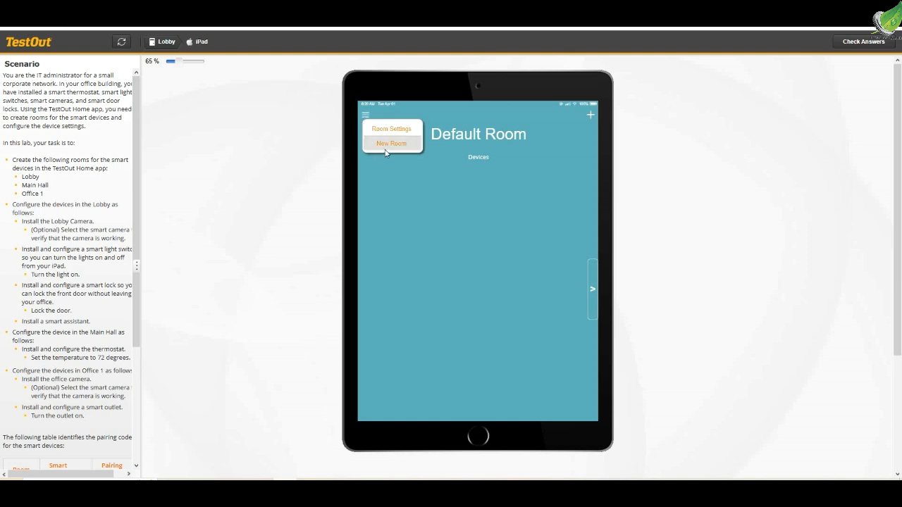
pyautogui.click(384, 147)
pyautogui.click(445, 212)
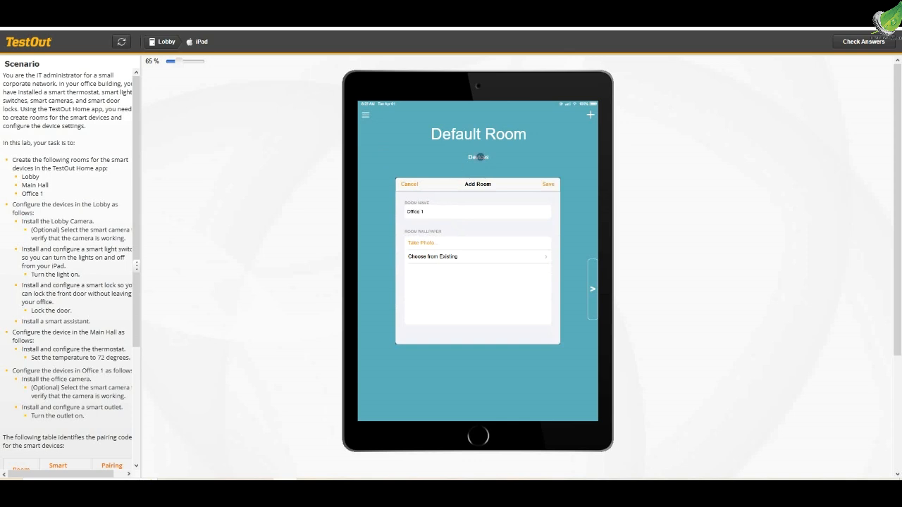
pyautogui.click(548, 184)
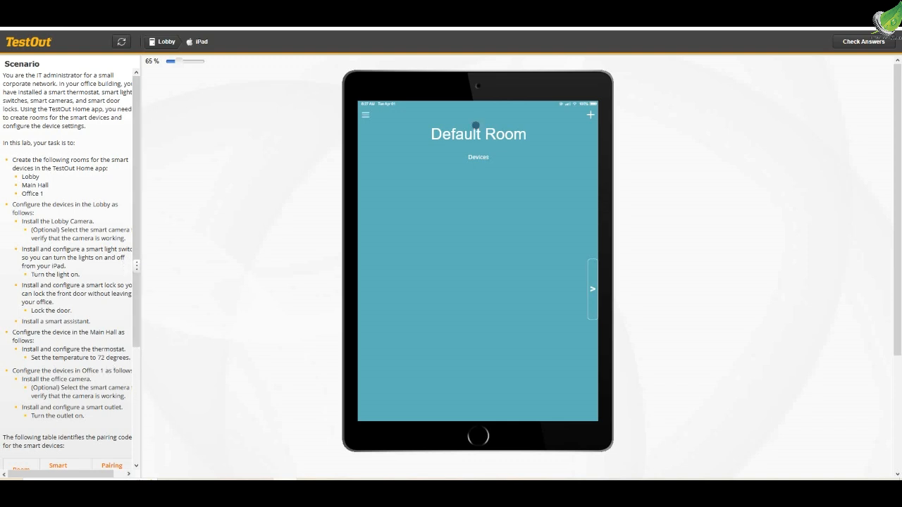
# Go to the Lobby room and select Lobby Camera as the device being added
pyautogui.click(593, 289)
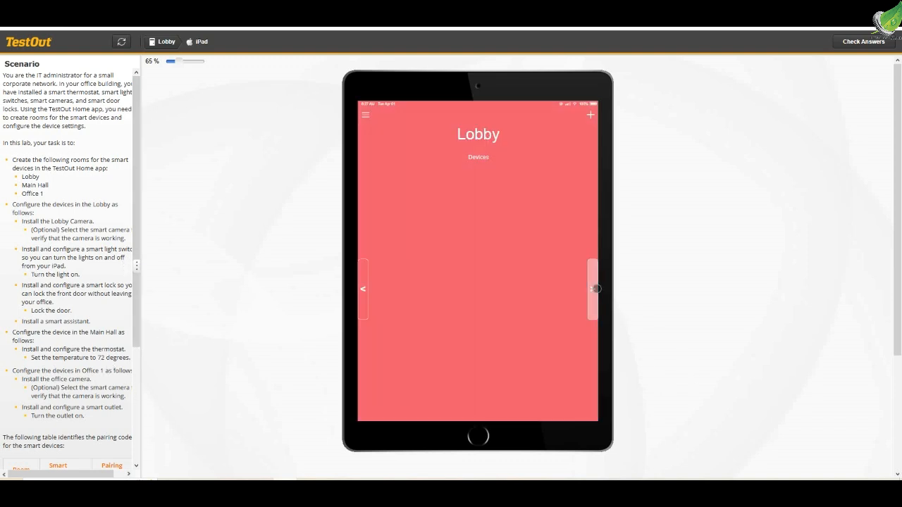
pyautogui.click(592, 112)
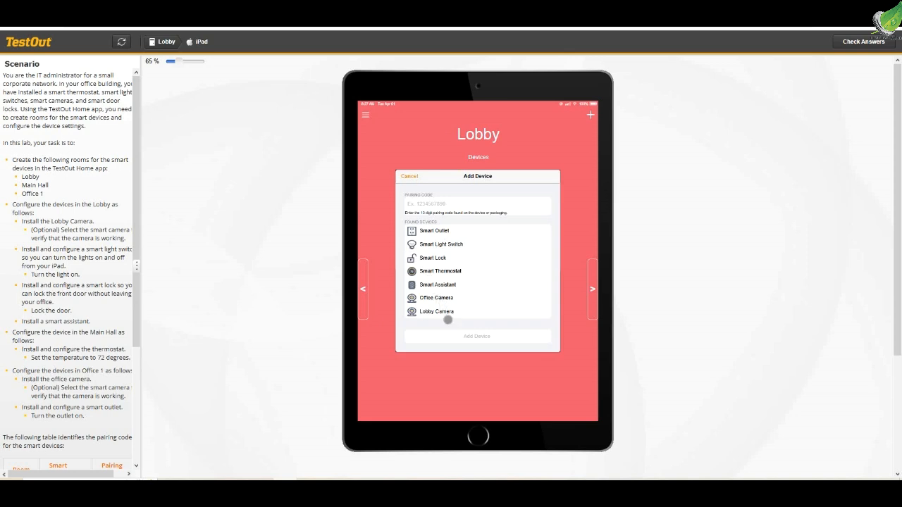
pyautogui.click(418, 311)
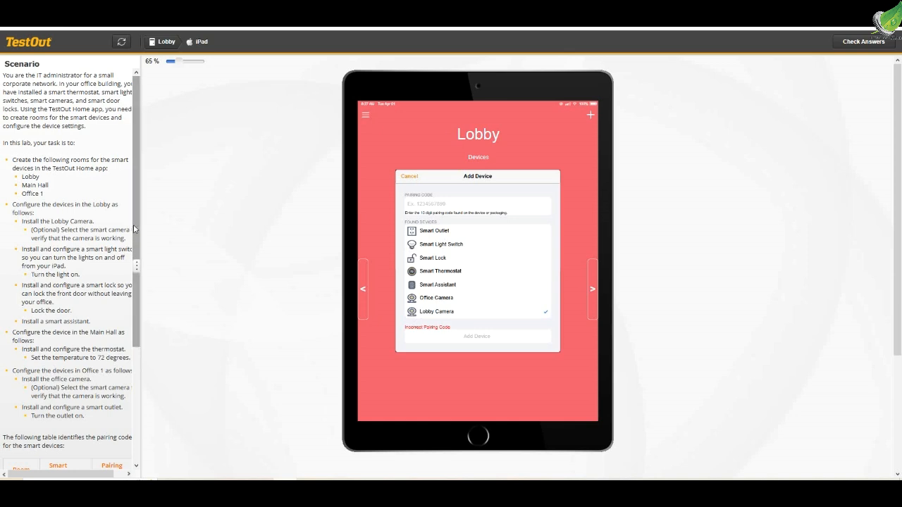
pyautogui.moveTo(134, 224); pyautogui.dragTo(136, 348)
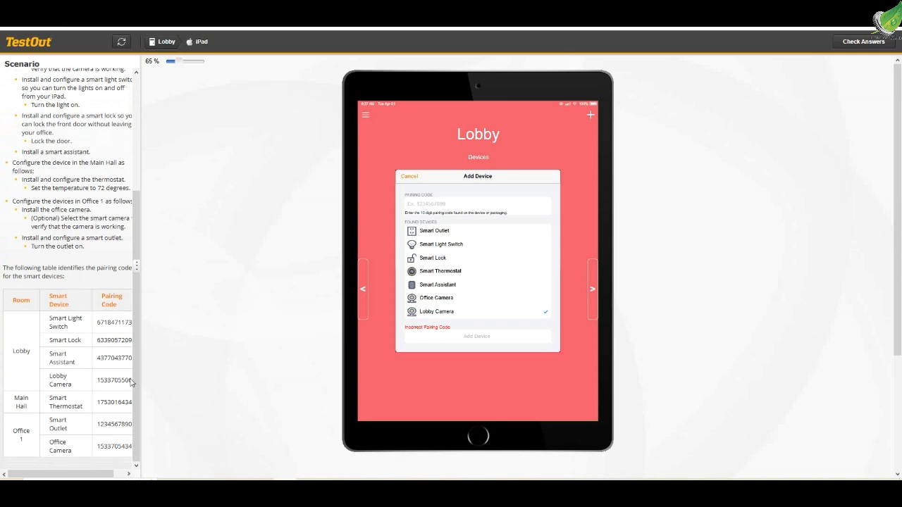
pyautogui.moveTo(99, 382); pyautogui.dragTo(135, 381)
pyautogui.hotkey('ctrl', 'c')
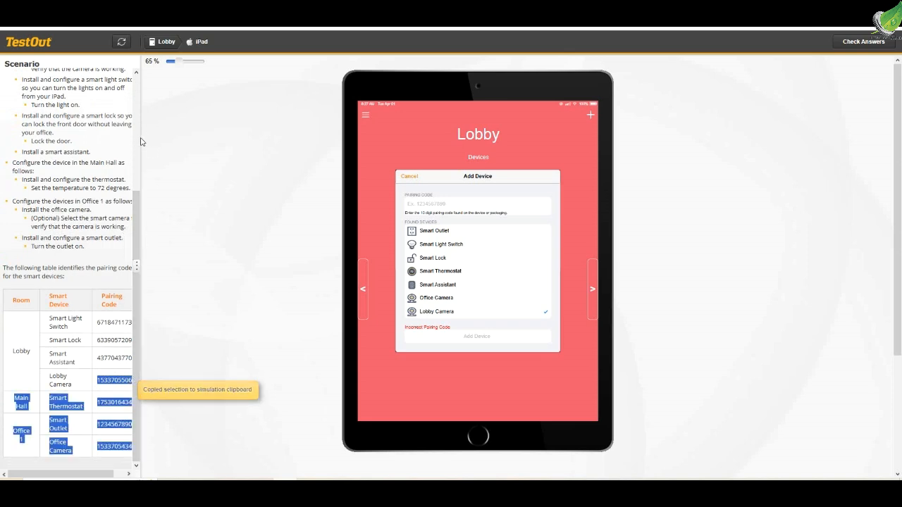
pyautogui.click(137, 270)
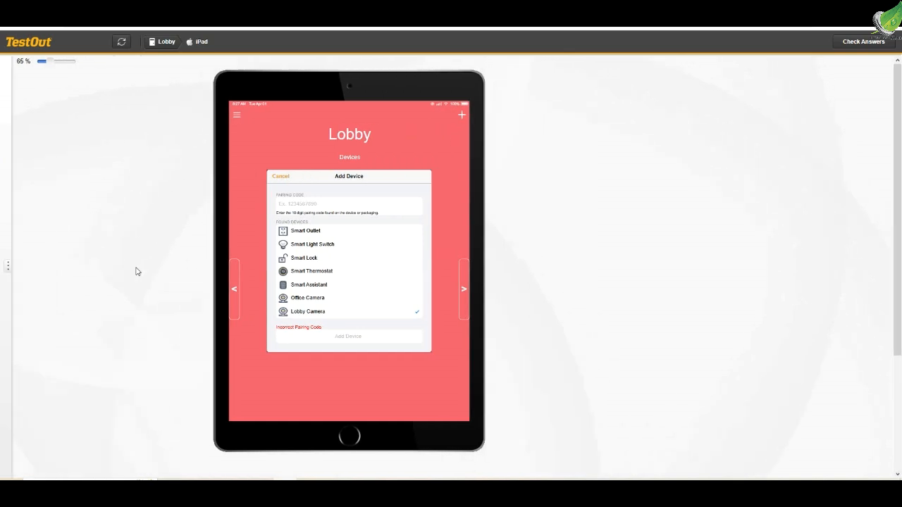
pyautogui.click(8, 266)
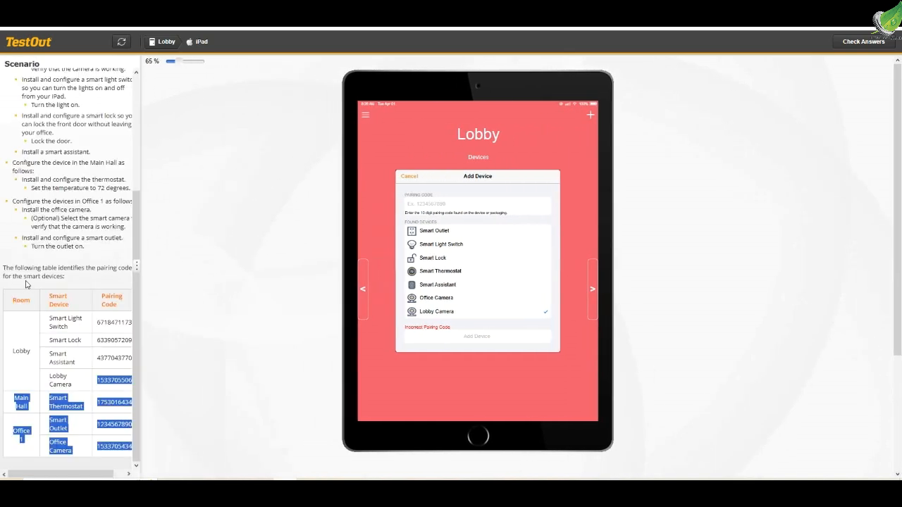
# Copy the Lobby Camera's pairing code from the scenario table and add the camera to the Lobby with it
pyautogui.click(98, 384)
pyautogui.moveTo(98, 384); pyautogui.dragTo(117, 384)
pyautogui.click(97, 384)
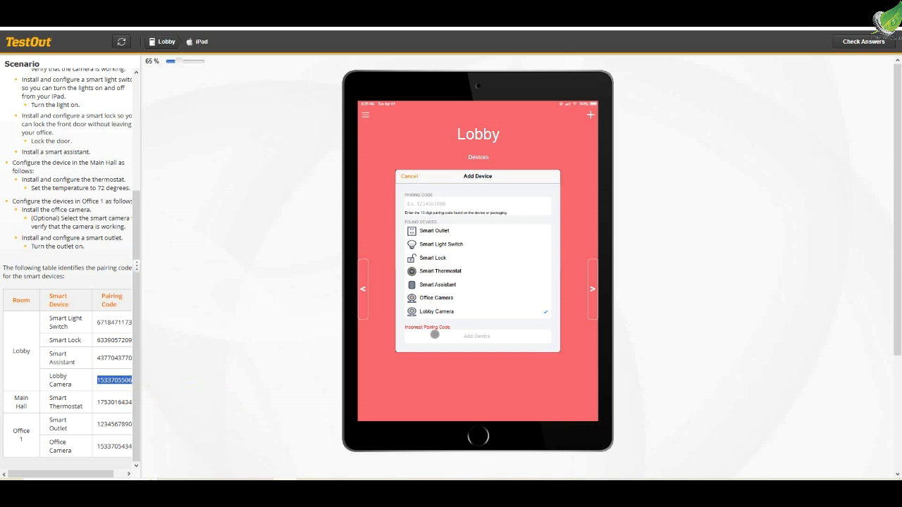
pyautogui.click(421, 202)
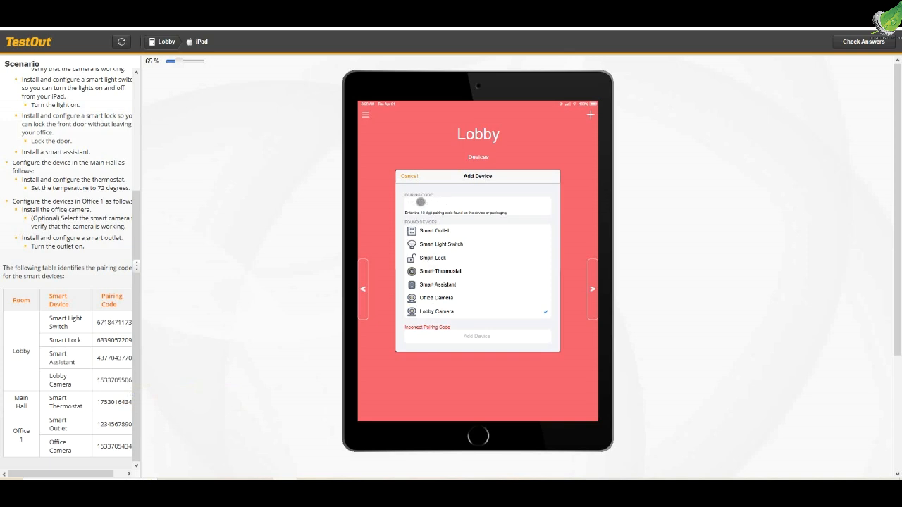
pyautogui.hotkey('ctrl', 'v')
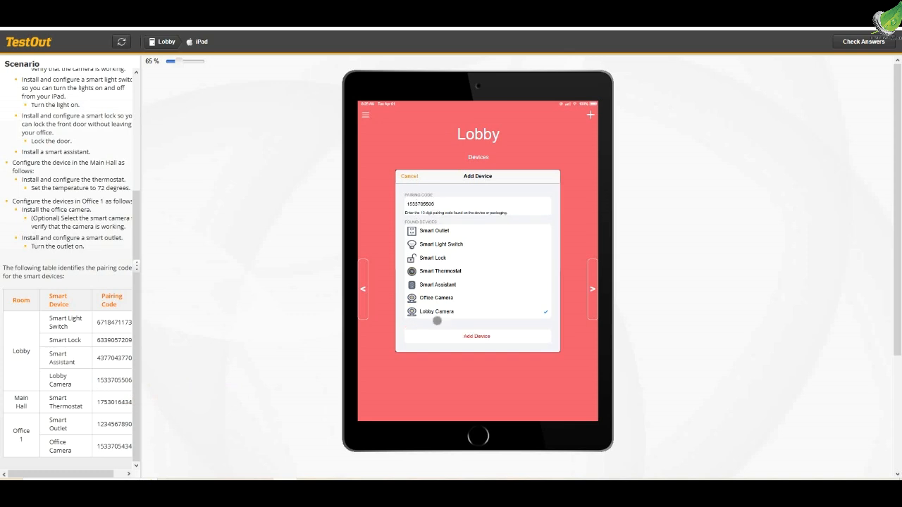
pyautogui.click(477, 337)
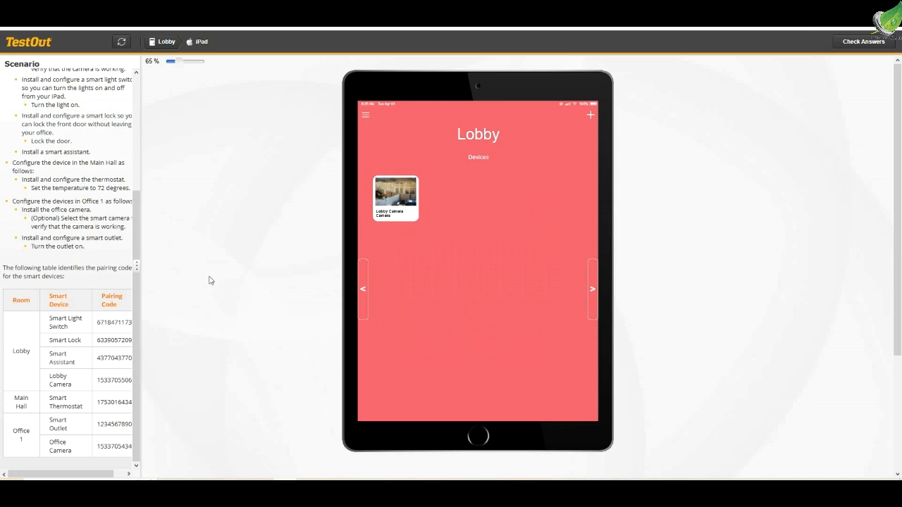
# Add the Smart Light Switch to the Lobby using its pairing code copied from the scenario table
pyautogui.scroll(3, 48, 203)
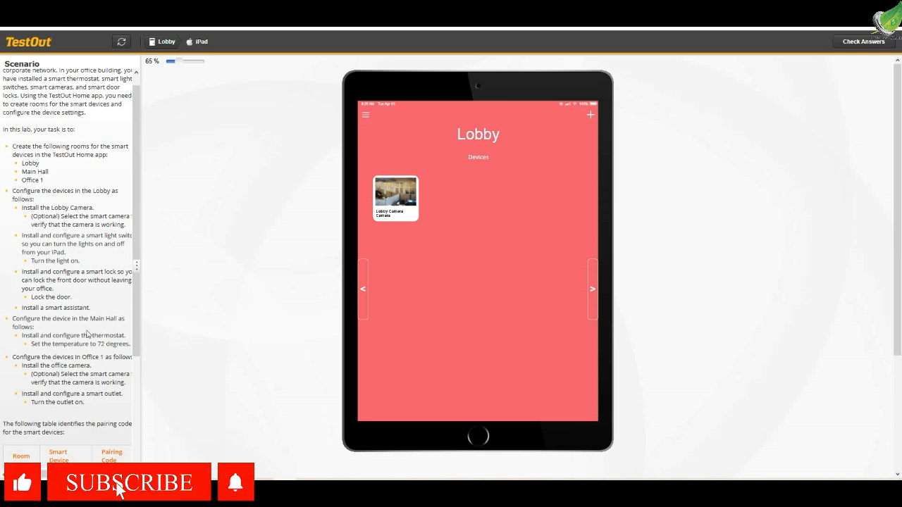
pyautogui.scroll(-3, 88, 335)
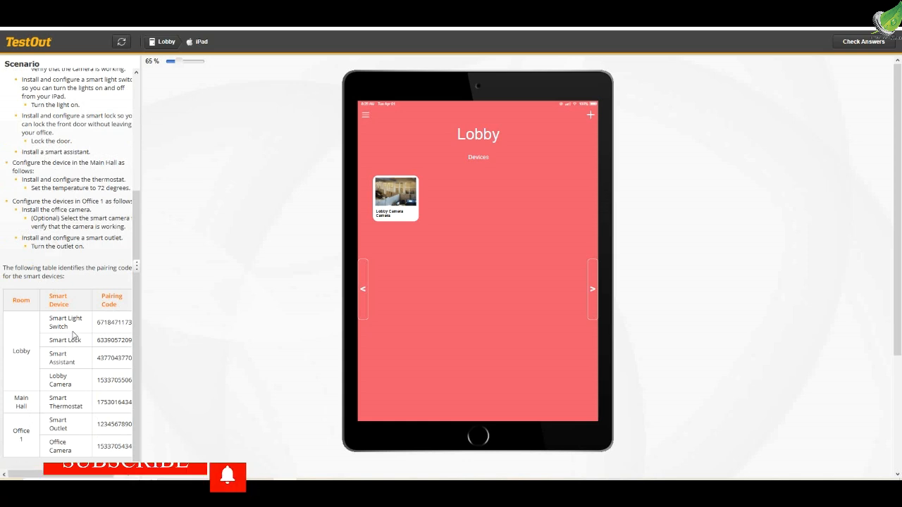
pyautogui.moveTo(99, 324); pyautogui.dragTo(131, 320)
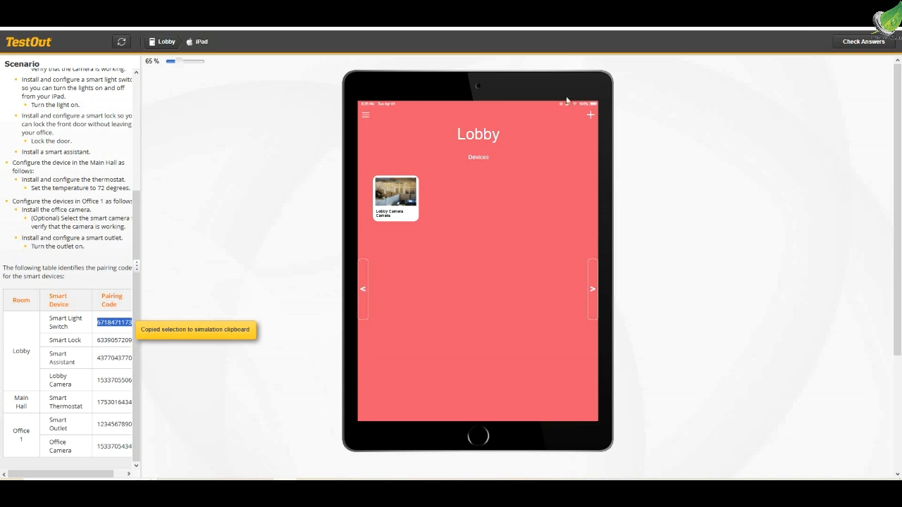
pyautogui.click(591, 117)
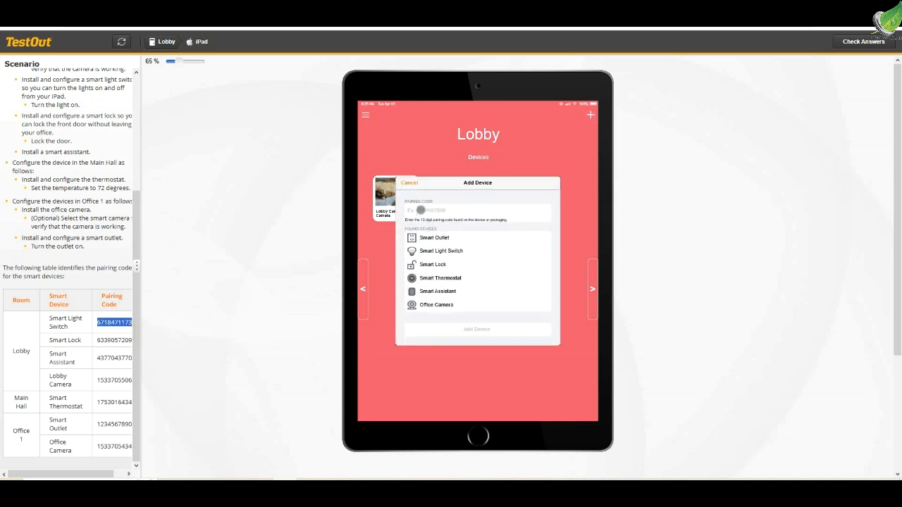
pyautogui.click(421, 210)
pyautogui.hotkey('ctrl', 'v')
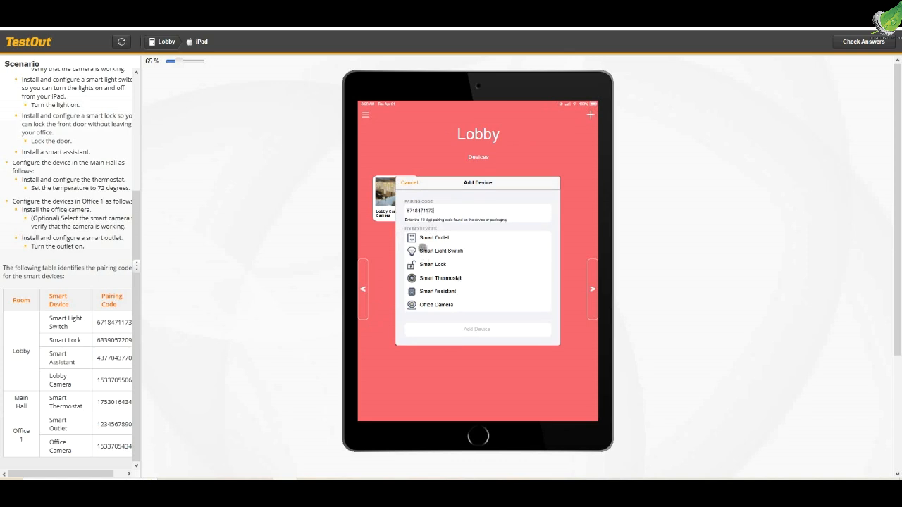
pyautogui.click(448, 252)
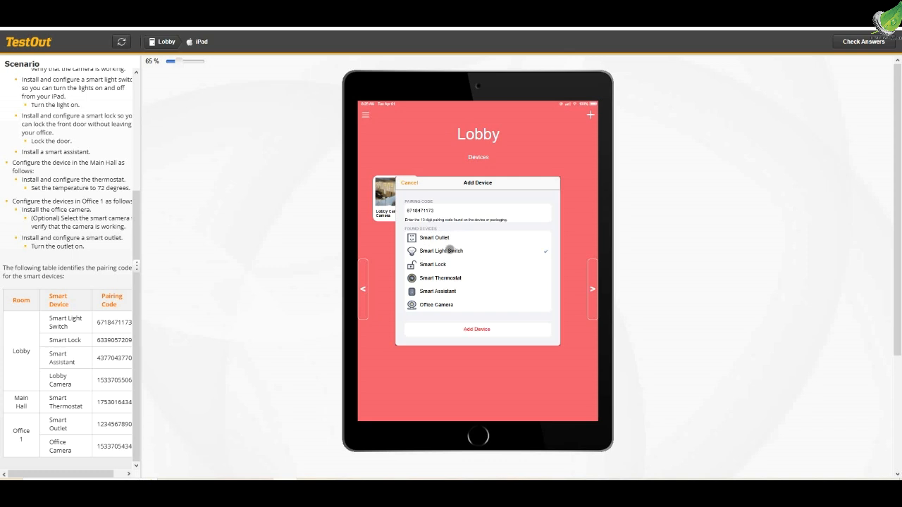
pyautogui.click(480, 330)
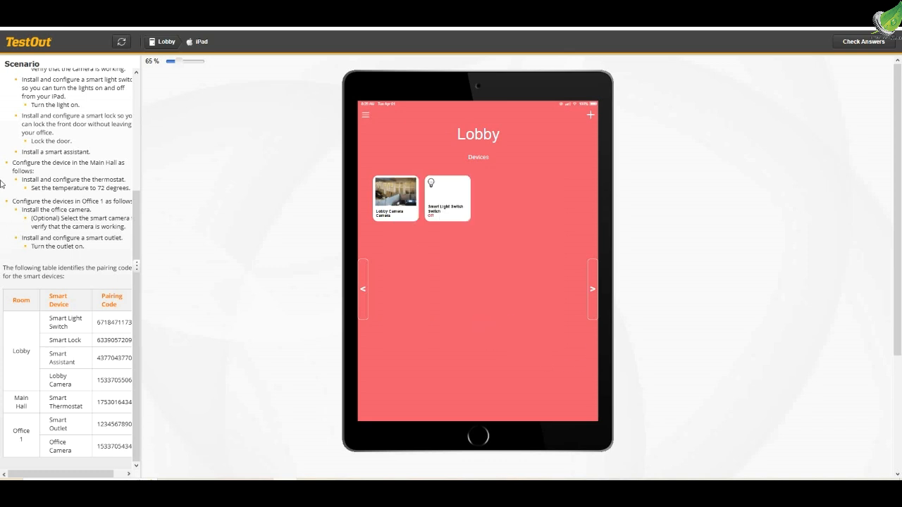
# Turn on the Smart Light Switch in the Lobby
pyautogui.scroll(3, 81, 166)
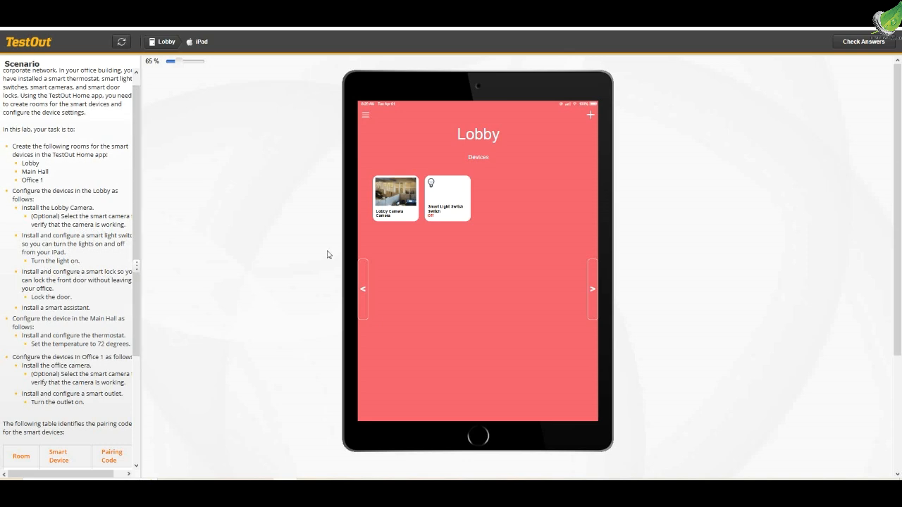
pyautogui.click(449, 205)
pyautogui.click(460, 185)
pyautogui.click(453, 200)
pyautogui.click(431, 220)
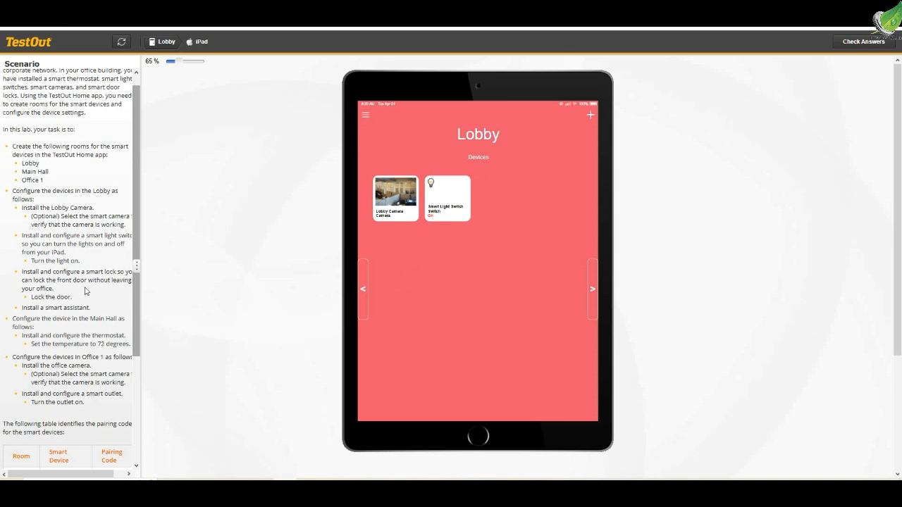
# Add the Smart Lock to the Lobby using its pairing code copied from the scenario table
pyautogui.moveTo(136, 321); pyautogui.dragTo(164, 457)
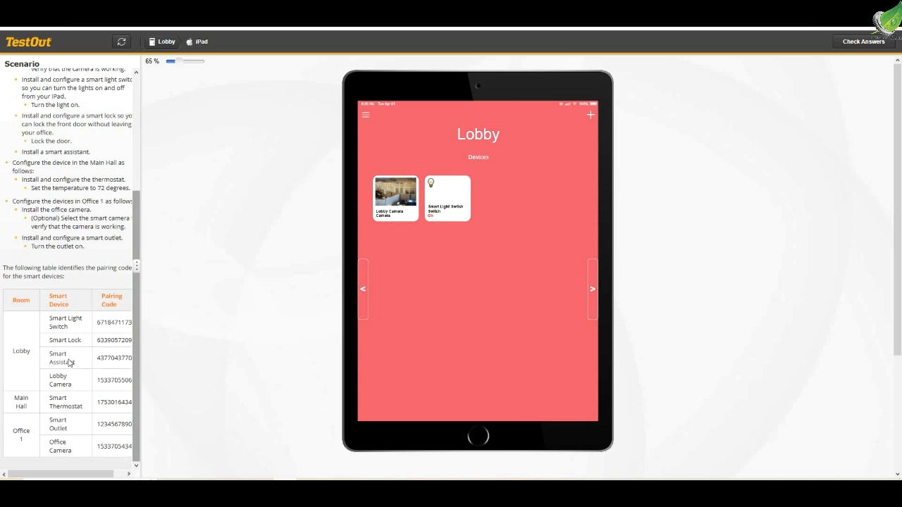
pyautogui.moveTo(98, 344); pyautogui.dragTo(133, 341)
pyautogui.hotkey('ctrl', 'c')
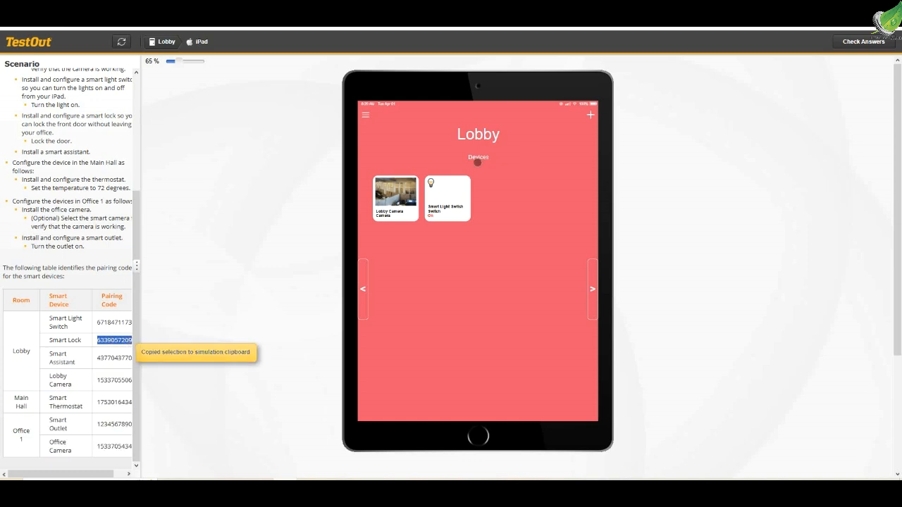
pyautogui.click(591, 114)
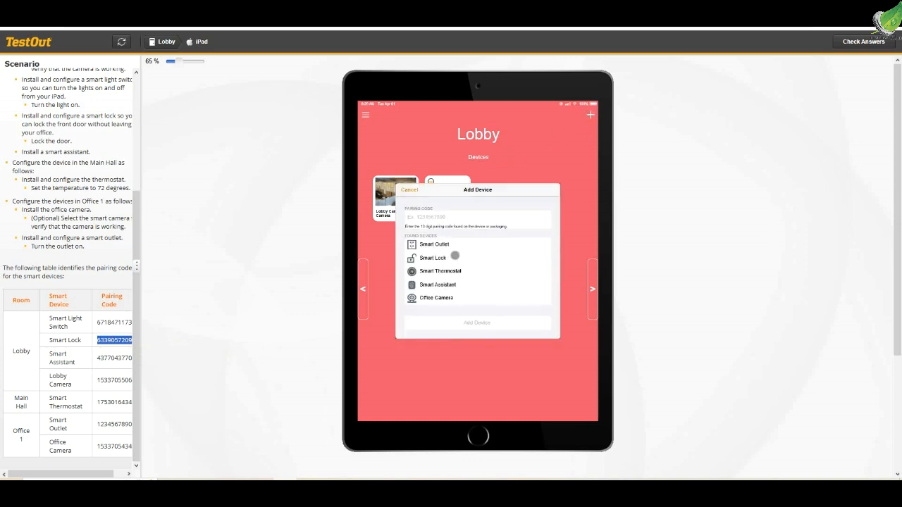
pyautogui.click(427, 215)
pyautogui.hotkey('ctrl', 'v')
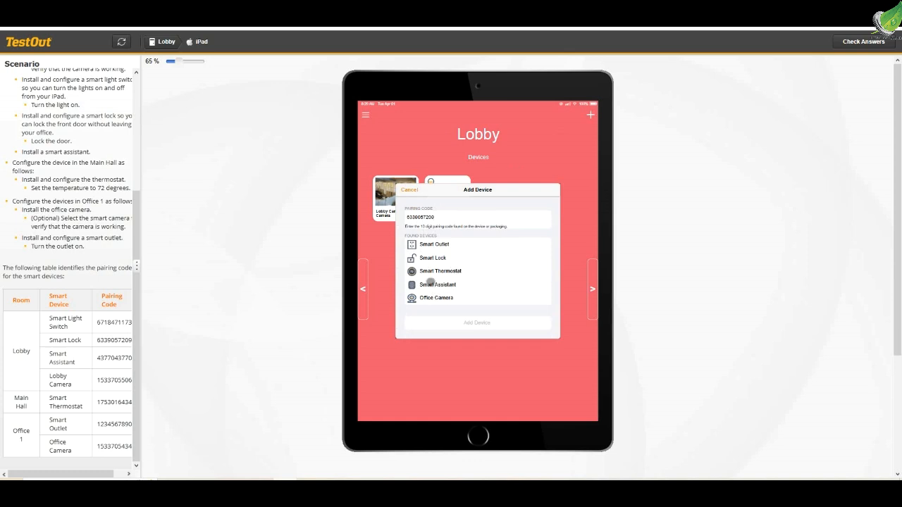
pyautogui.click(428, 258)
pyautogui.click(469, 324)
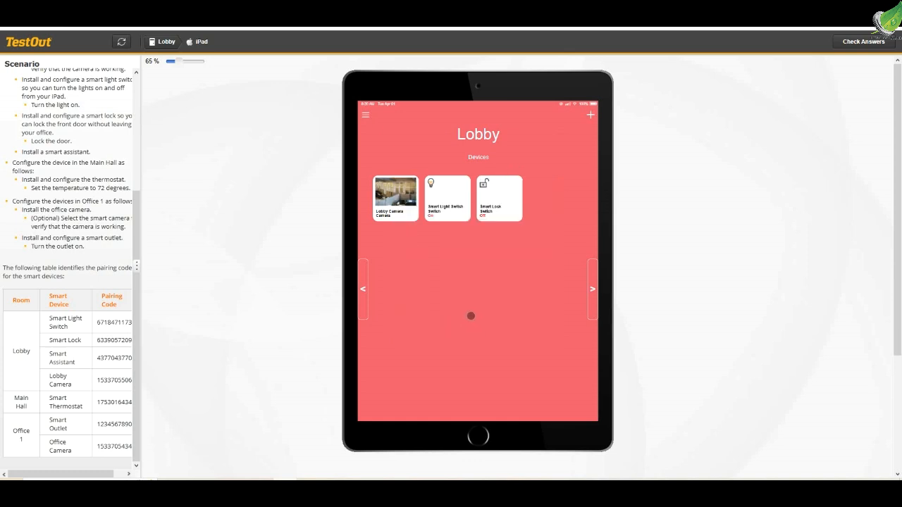
# Lock the front door by switching on the Smart Lock in the Lobby
pyautogui.scroll(5, 104, 225)
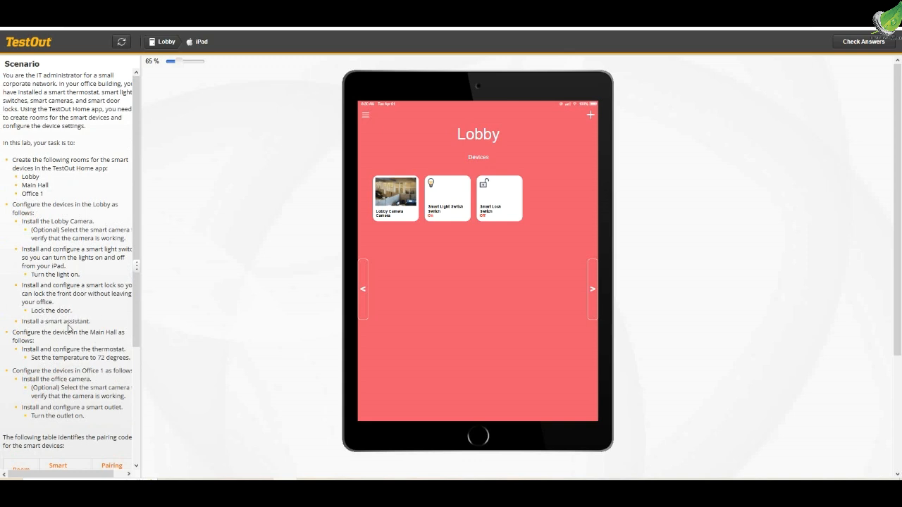
pyautogui.click(490, 209)
pyautogui.scroll(-2, 59, 381)
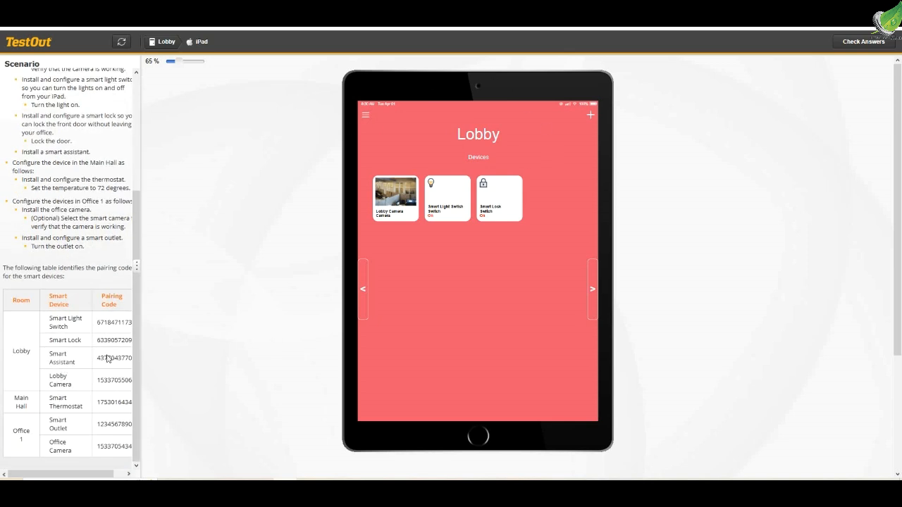
# Add the Smart Assistant to the Lobby using its pairing code copied from the scenario table
pyautogui.moveTo(98, 363); pyautogui.dragTo(131, 362)
pyautogui.hotkey('ctrl', 'c')
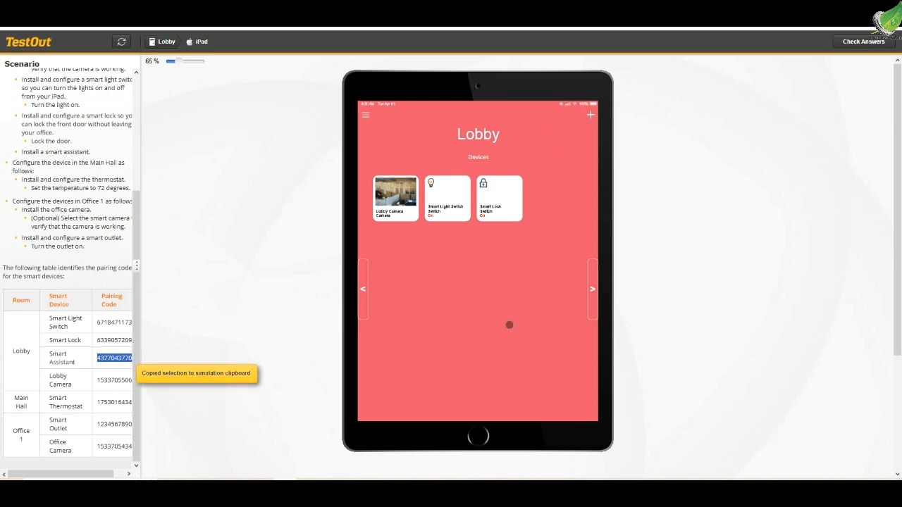
pyautogui.click(587, 115)
pyautogui.click(440, 226)
pyautogui.hotkey('ctrl', 'v')
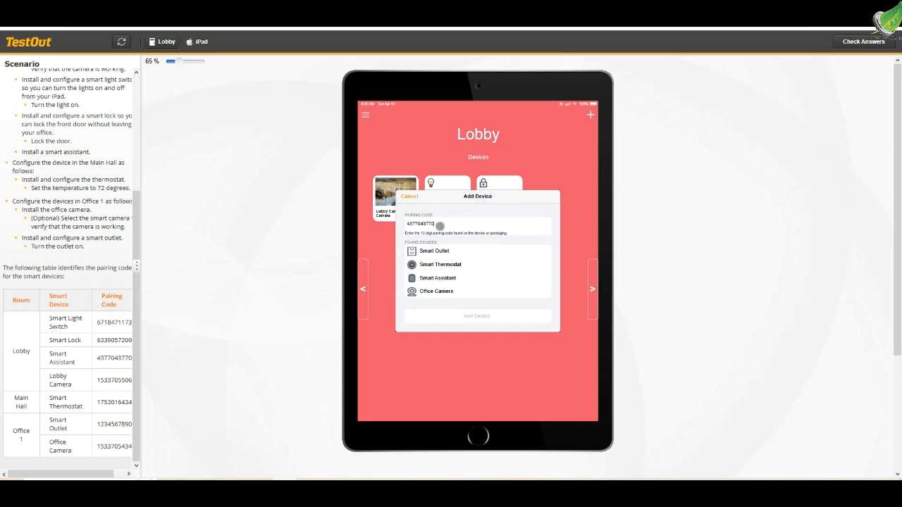
pyautogui.click(435, 279)
pyautogui.click(466, 317)
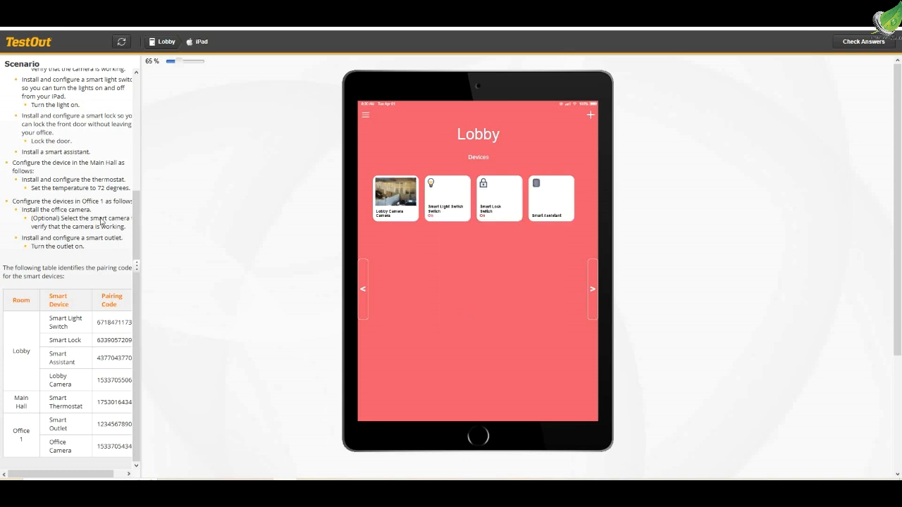
# Add the Smart Thermostat to the Main Hall using its pairing code copied from the scenario table
pyautogui.scroll(3, 102, 221)
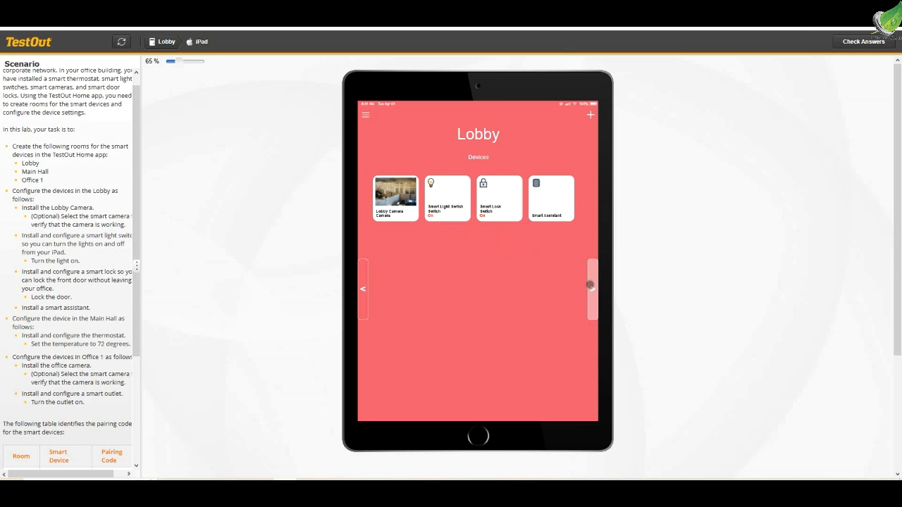
pyautogui.click(591, 285)
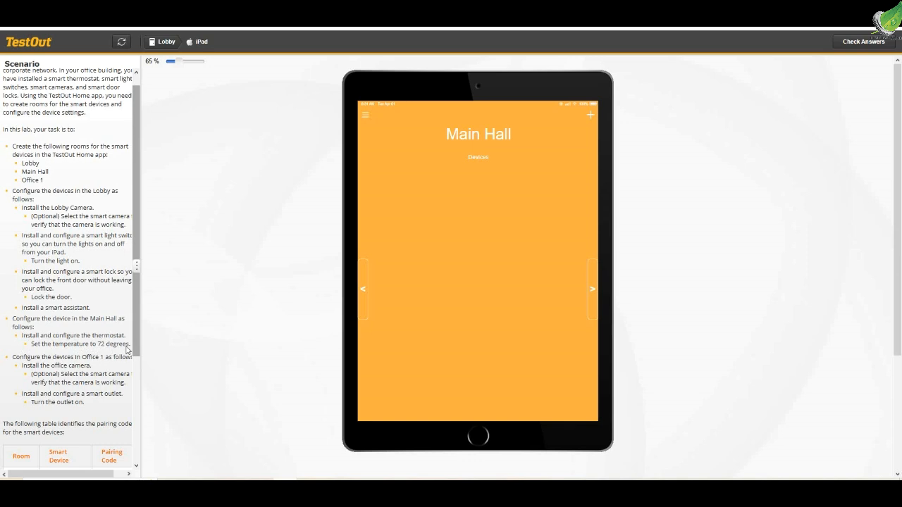
pyautogui.scroll(-2, 92, 338)
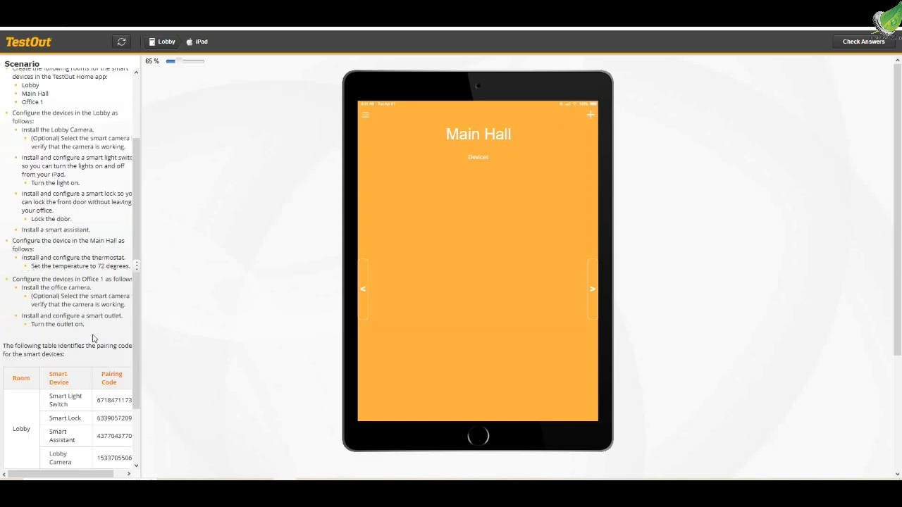
pyautogui.scroll(-2, 93, 338)
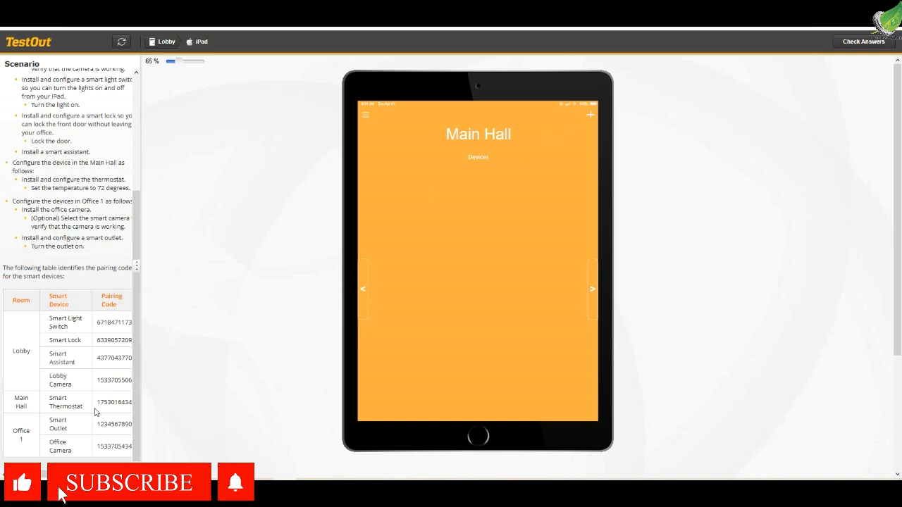
pyautogui.moveTo(99, 407); pyautogui.dragTo(131, 407)
pyautogui.hotkey('ctrl', 'c')
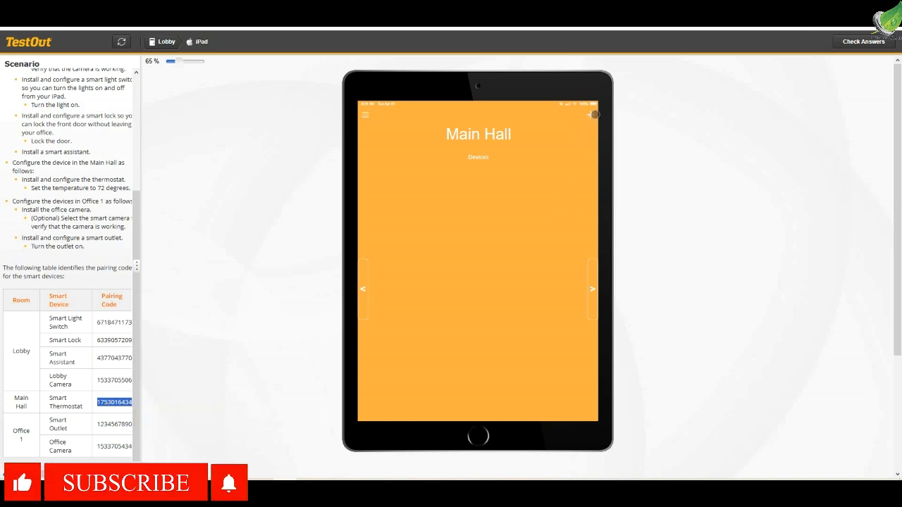
pyautogui.click(590, 115)
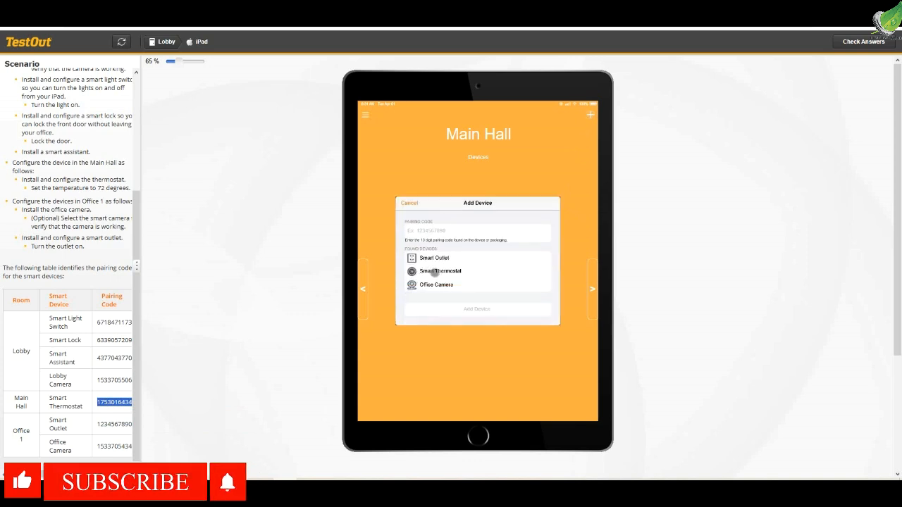
pyautogui.click(425, 270)
pyautogui.click(420, 230)
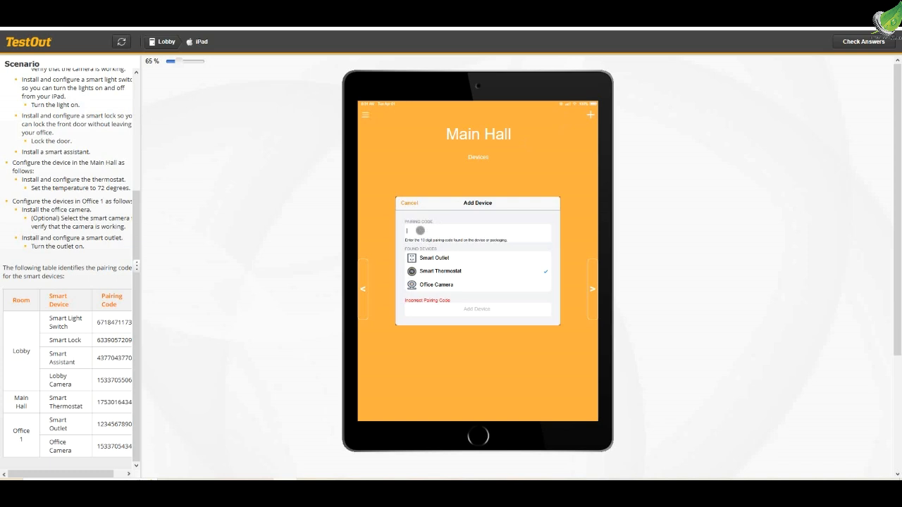
pyautogui.hotkey('ctrl', 'v')
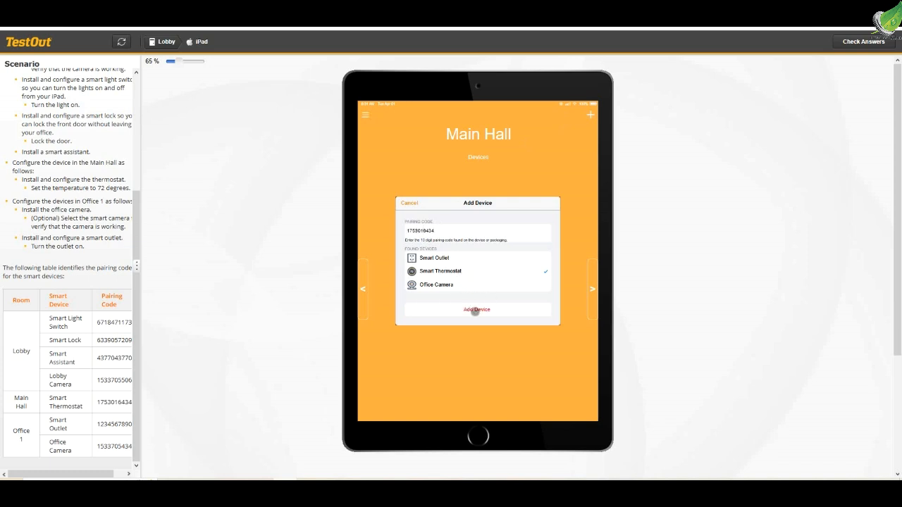
pyautogui.click(475, 310)
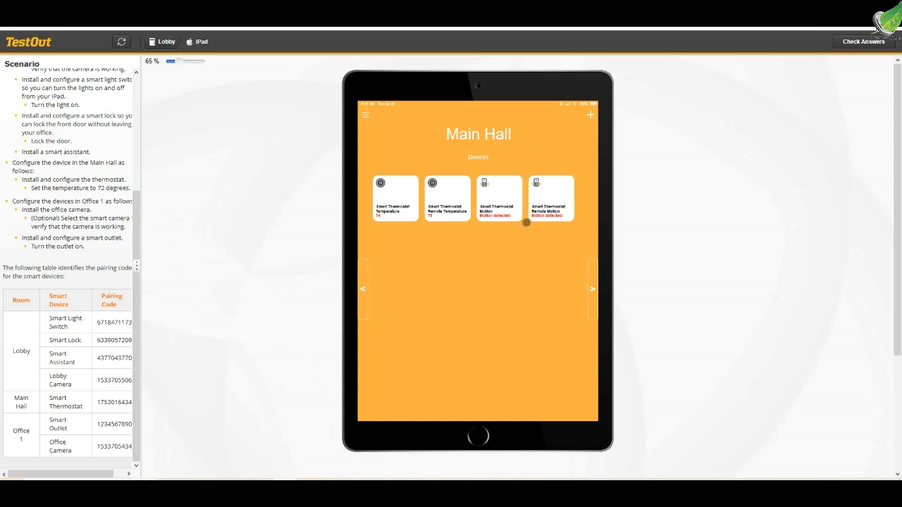
pyautogui.click(546, 208)
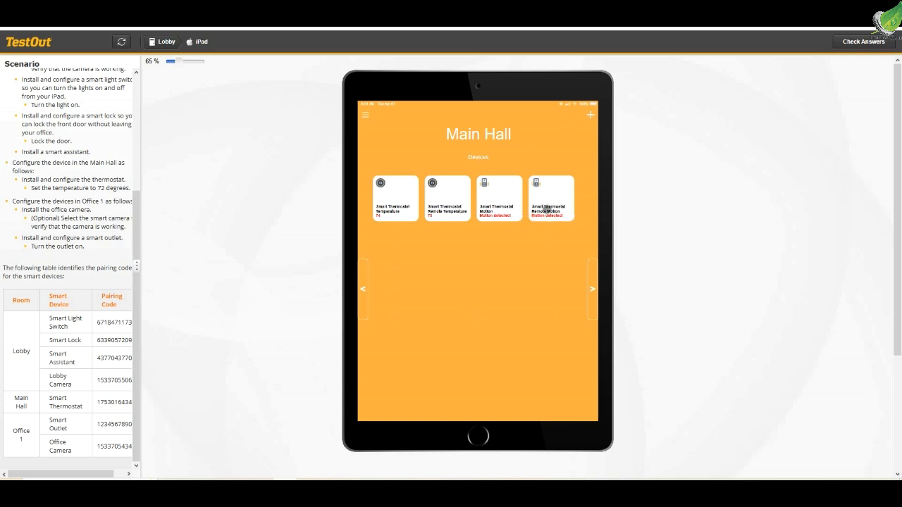
pyautogui.click(549, 207)
pyautogui.click(545, 218)
pyautogui.click(541, 192)
pyautogui.click(540, 187)
# Set the cooling temperature of the Smart Thermostat in the Main Hall to 72 degrees
pyautogui.click(392, 208)
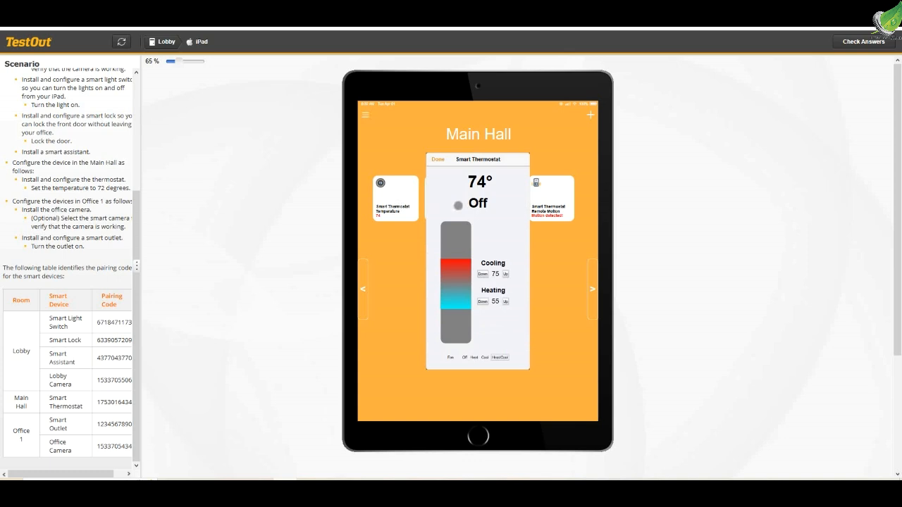
pyautogui.click(482, 274)
pyautogui.click(483, 274)
pyautogui.click(483, 274)
pyautogui.click(483, 274)
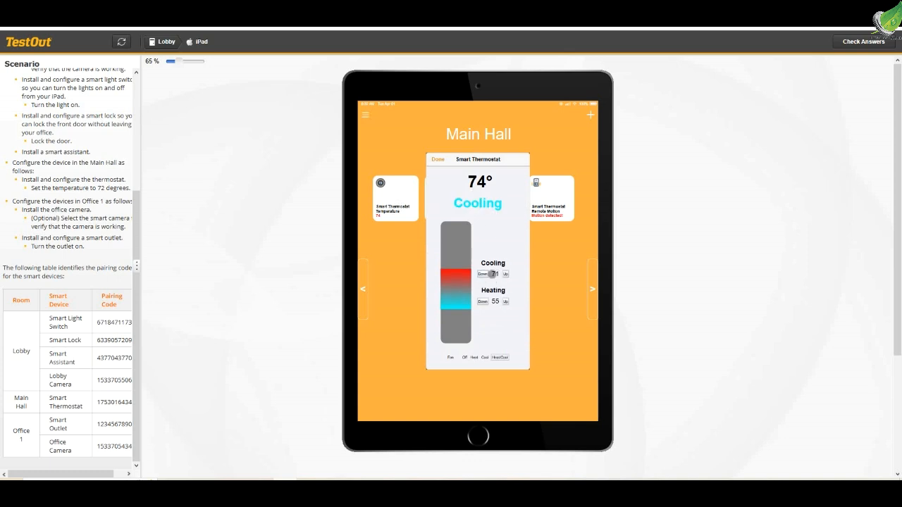
pyautogui.click(505, 274)
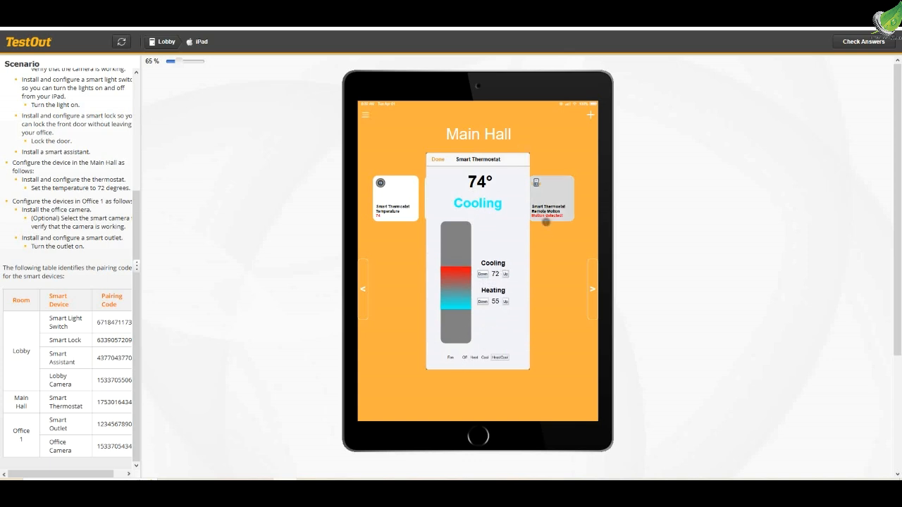
pyautogui.click(436, 160)
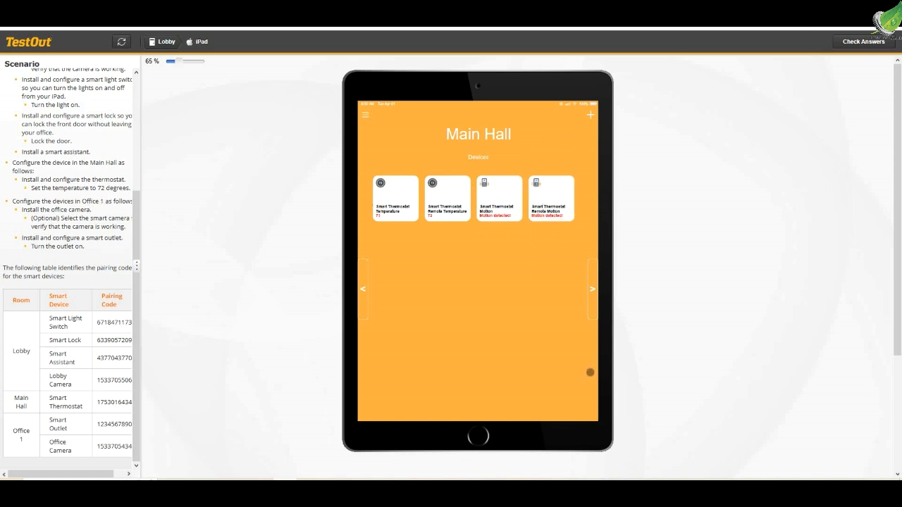
# Start adding a device in Office 1 and select the Office Camera among the found devices
pyautogui.click(594, 304)
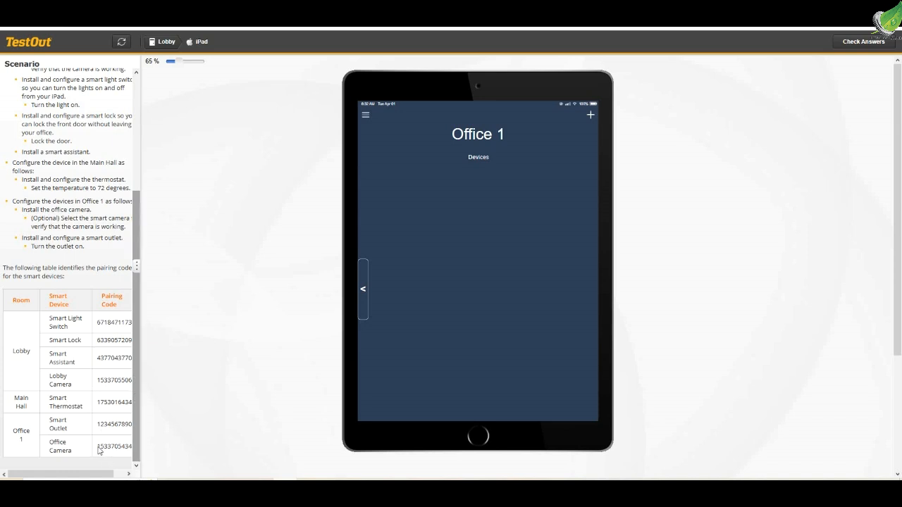
pyautogui.moveTo(98, 449); pyautogui.dragTo(135, 449)
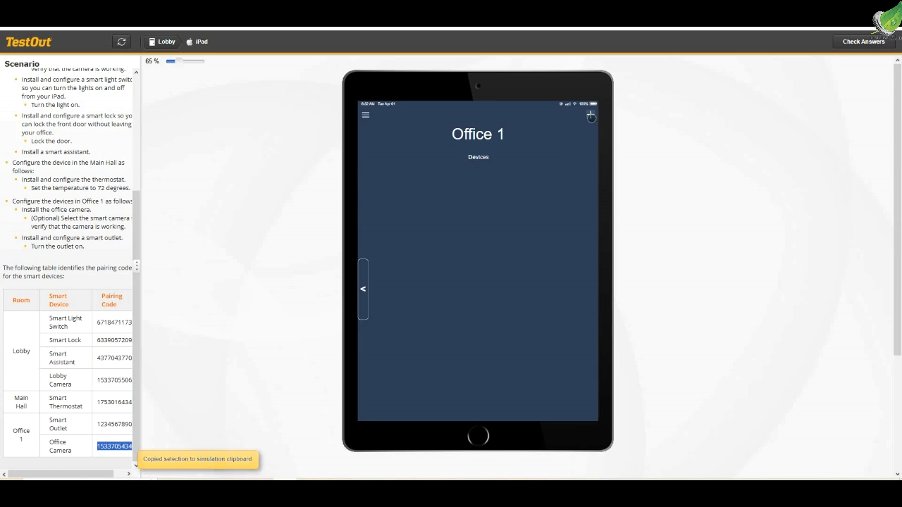
pyautogui.click(591, 115)
pyautogui.click(425, 278)
pyautogui.click(434, 238)
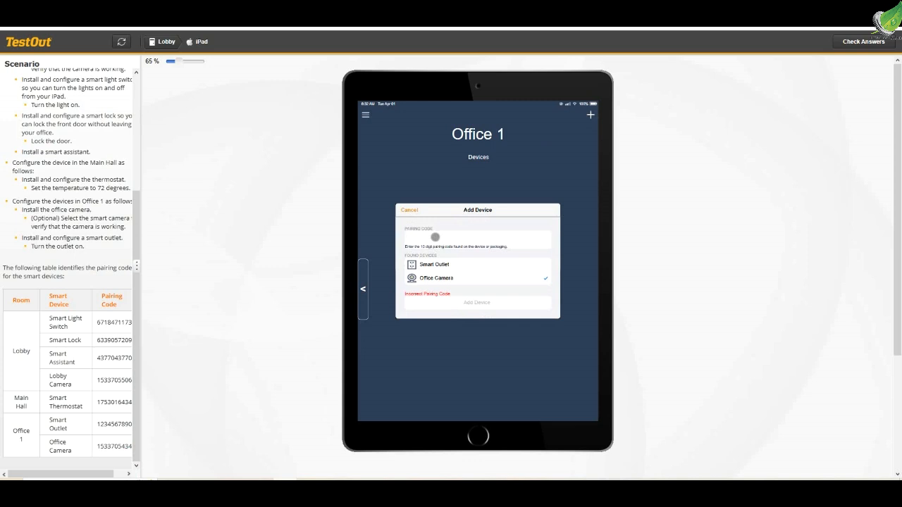
pyautogui.hotkey('ctrl', 'v')
pyautogui.click(506, 238)
pyautogui.press('BackSpace')
pyautogui.press('BackSpace')
pyautogui.press('BackSpace')
pyautogui.press('BackSpace')
pyautogui.press('BackSpace')
pyautogui.press('BackSpace')
pyautogui.press('BackSpace')
pyautogui.press('BackSpace')
pyautogui.press('BackSpace')
pyautogui.press('BackSpace')
pyautogui.press('BackSpace')
pyautogui.press('BackSpace')
pyautogui.press('BackSpace')
pyautogui.press('BackSpace')
pyautogui.press('BackSpace')
pyautogui.press('BackSpace')
pyautogui.press('BackSpace')
pyautogui.press('BackSpace')
pyautogui.press('BackSpace')
pyautogui.press('BackSpace')
pyautogui.press('BackSpace')
pyautogui.press('BackSpace')
pyautogui.press('BackSpace')
pyautogui.press('BackSpace')
pyautogui.press('BackSpace')
pyautogui.press('BackSpace')
pyautogui.press('BackSpace')
pyautogui.press('BackSpace')
pyautogui.press('BackSpace')
pyautogui.press('BackSpace')
pyautogui.press('BackSpace')
pyautogui.press('BackSpace')
pyautogui.press('BackSpace')
pyautogui.press('BackSpace')
pyautogui.press('BackSpace')
pyautogui.press('BackSpace')
pyautogui.hotkey('ctrl', 'a')
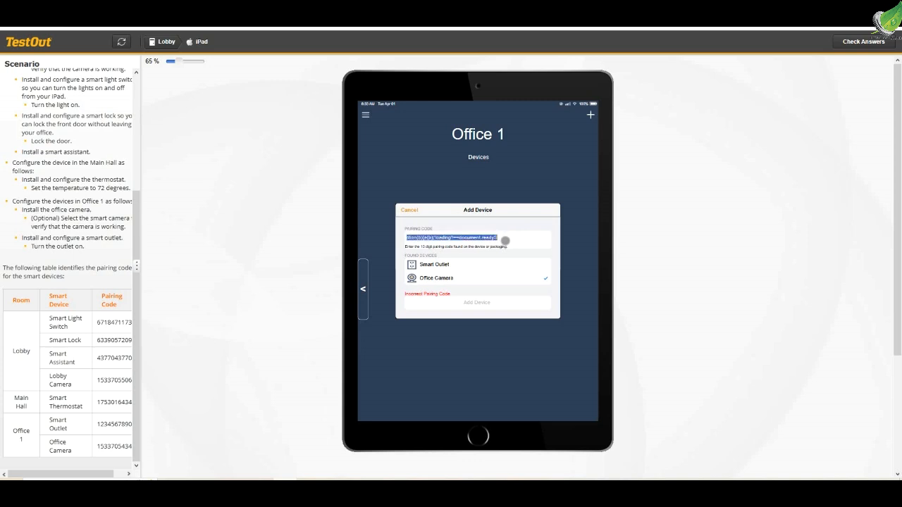
pyautogui.press('BackSpace')
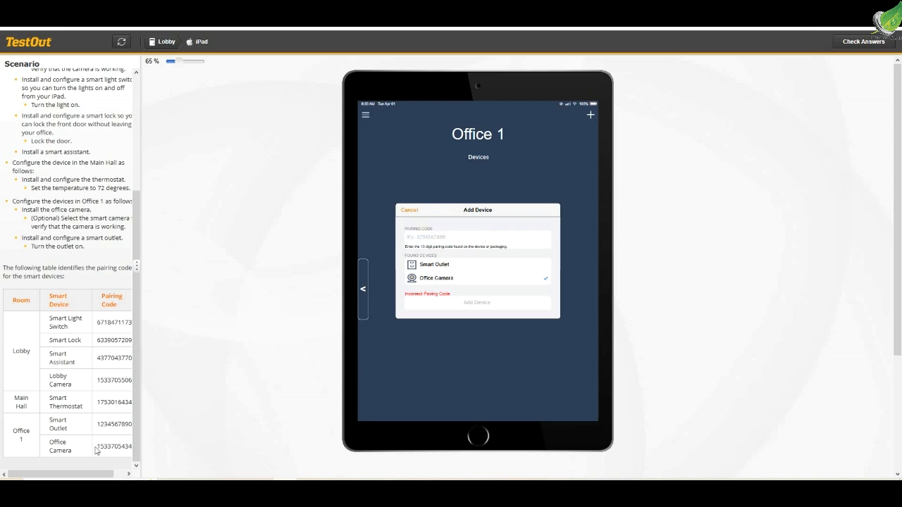
# Enter the Office Camera's pairing code from the scenario table, add the camera to Office 1 and view its feed
pyautogui.moveTo(99, 451); pyautogui.dragTo(132, 450)
pyautogui.hotkey('ctrl', 'c')
pyautogui.click(419, 236)
pyautogui.hotkey('ctrl', 'v')
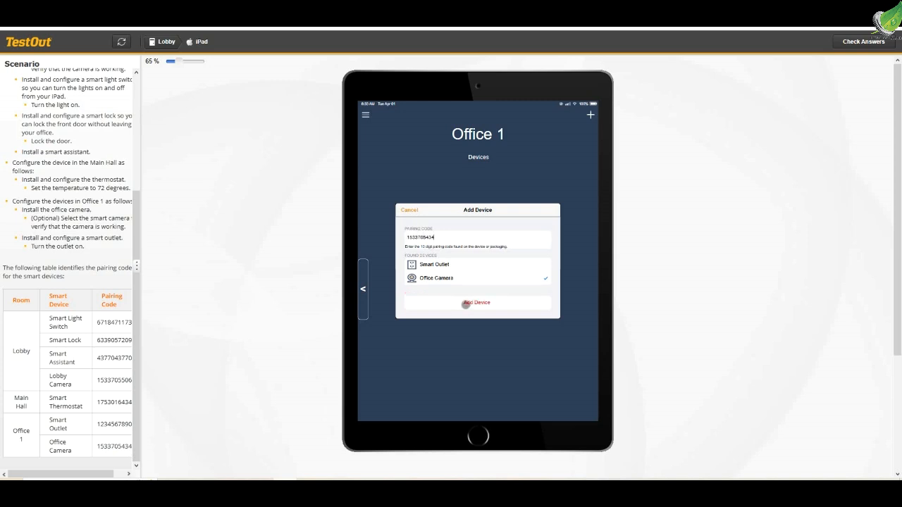
pyautogui.click(465, 304)
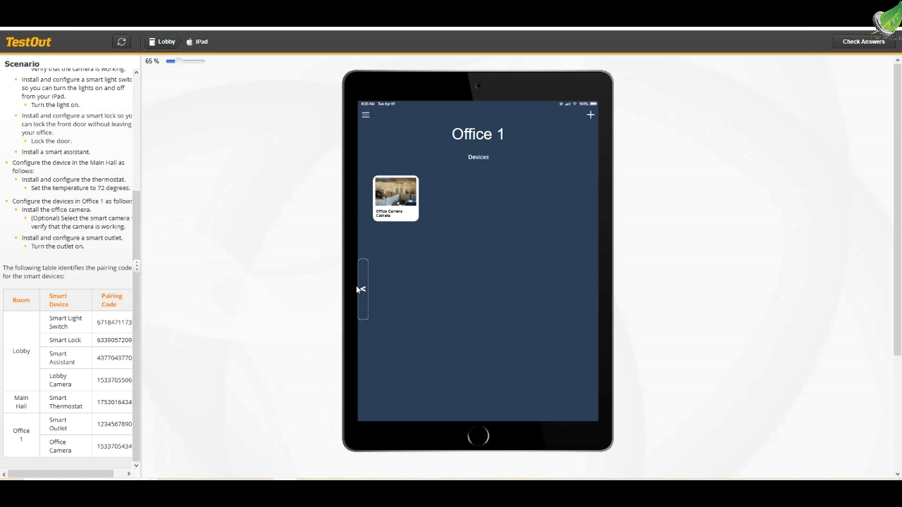
pyautogui.click(395, 199)
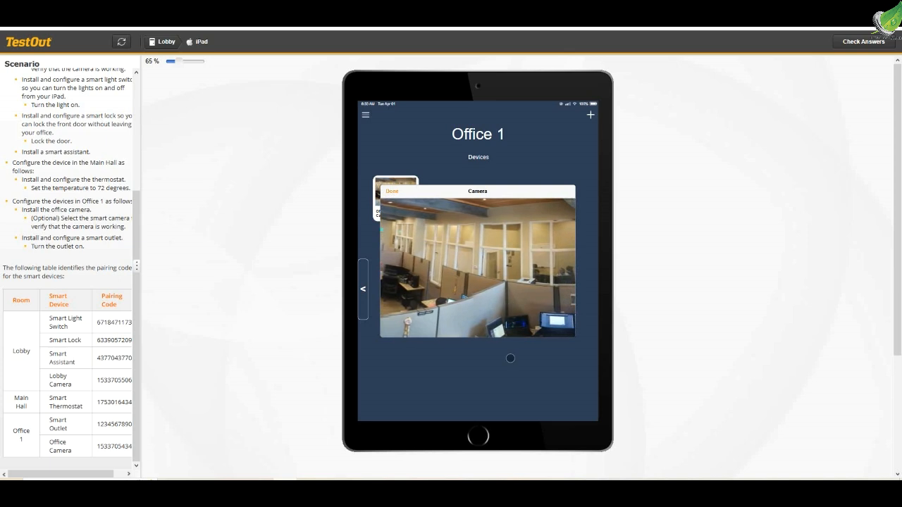
pyautogui.click(392, 191)
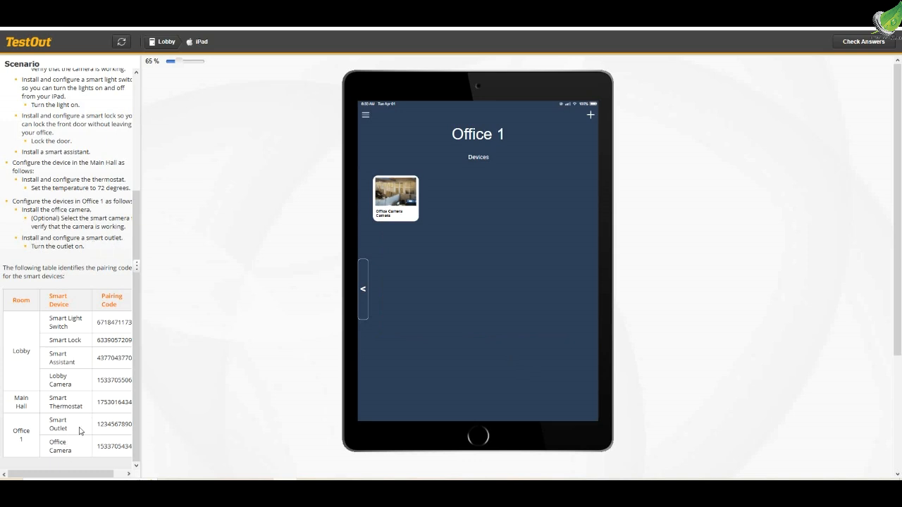
# Add the Smart Outlet to Office 1 using its pairing code copied from the scenario table
pyautogui.moveTo(101, 426); pyautogui.dragTo(134, 426)
pyautogui.hotkey('ctrl', 'c')
pyautogui.click(590, 114)
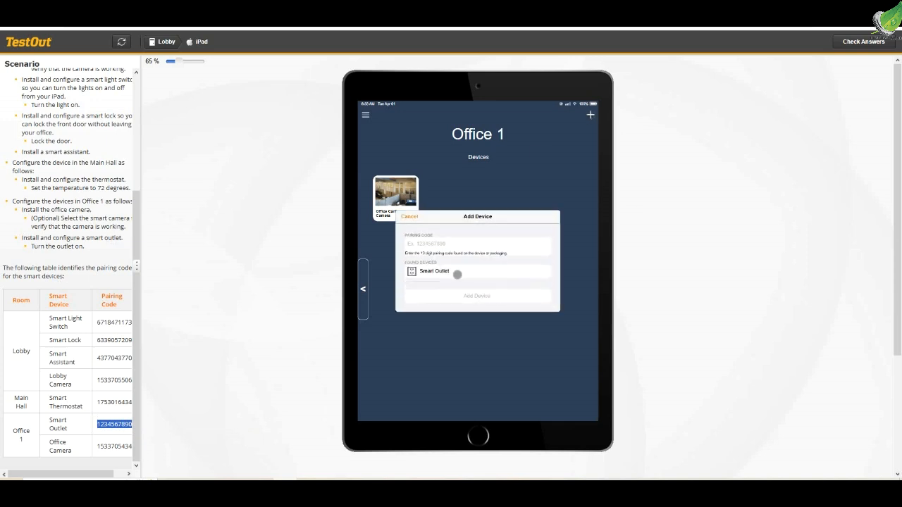
pyautogui.click(429, 243)
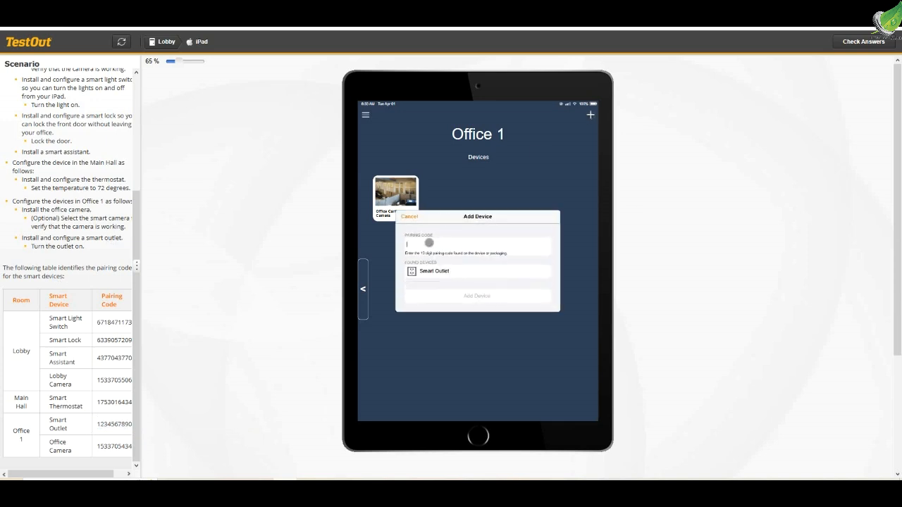
pyautogui.hotkey('ctrl', 'v')
pyautogui.click(437, 274)
pyautogui.click(476, 296)
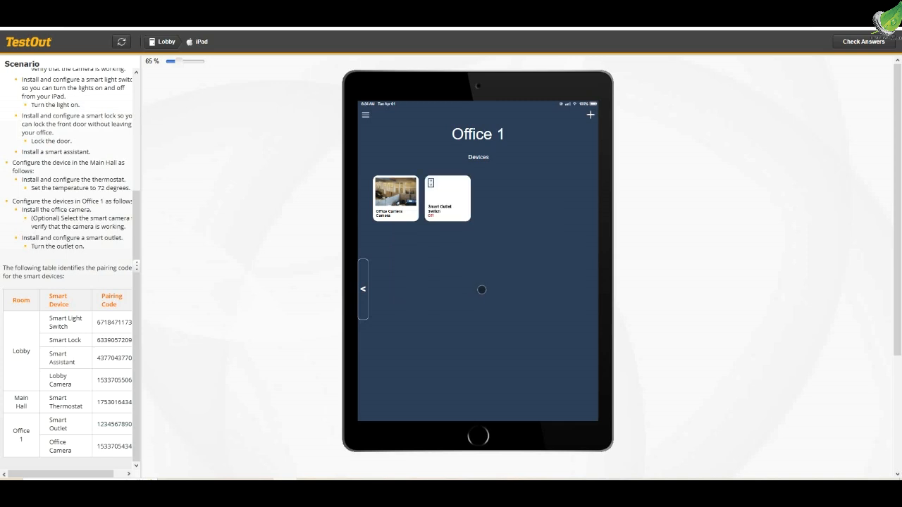
# Return to the Lobby and view the Lobby Camera's feed to verify the camera
pyautogui.scroll(1, 140, 195)
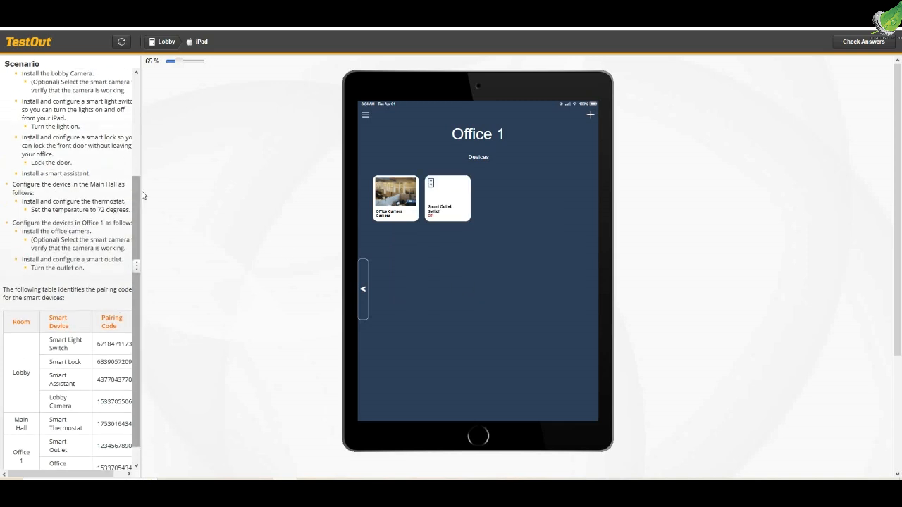
pyautogui.scroll(-1, 133, 218)
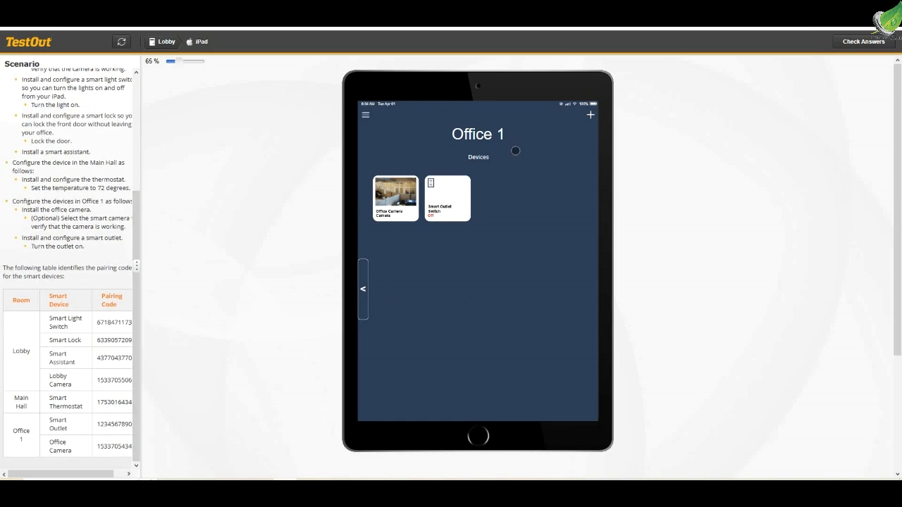
pyautogui.click(365, 290)
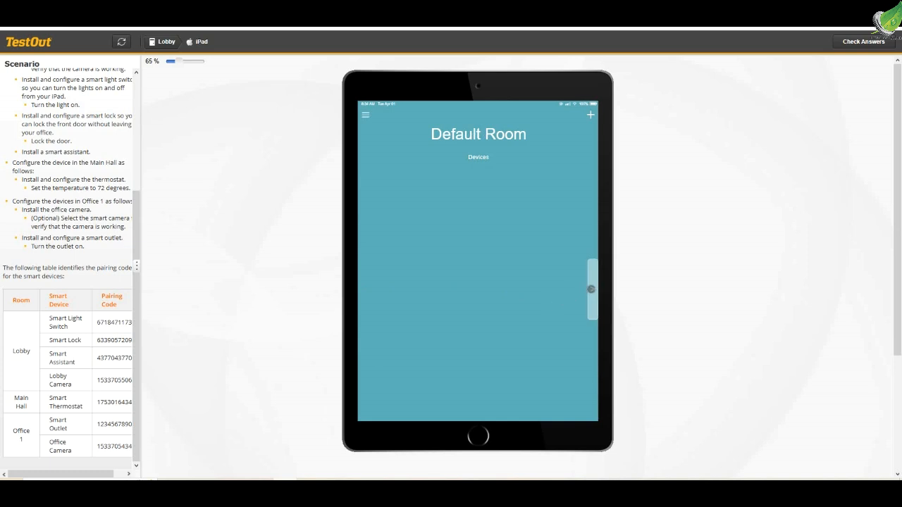
pyautogui.click(592, 289)
pyautogui.click(402, 194)
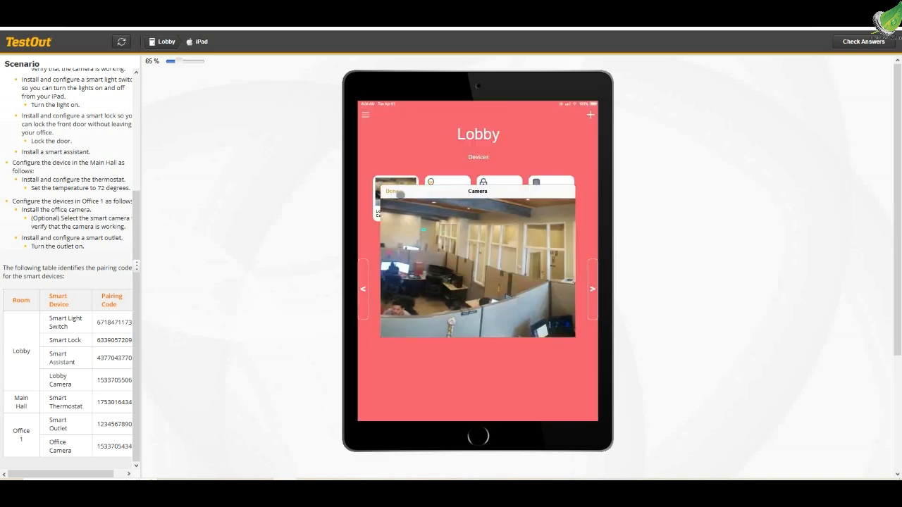
pyautogui.click(394, 193)
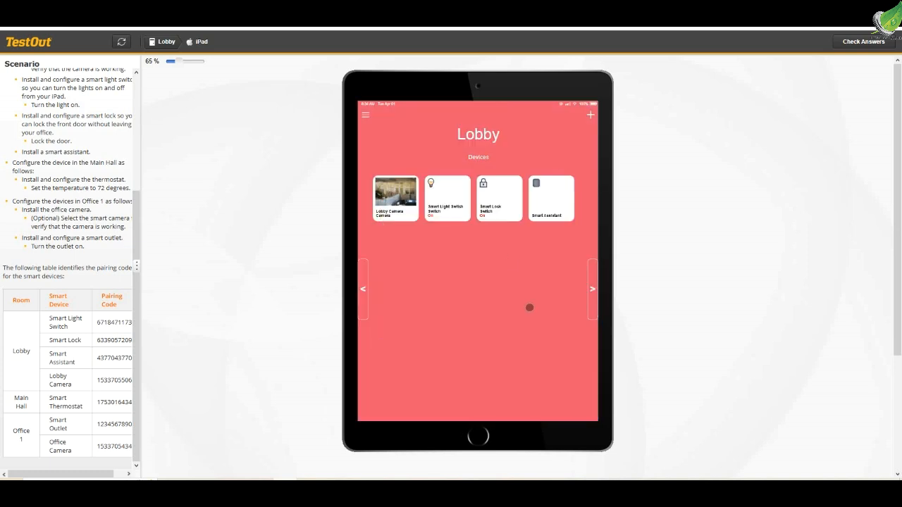
# Check the lab answers and show the details for configuring the smart devices in Office 1
pyautogui.click(866, 42)
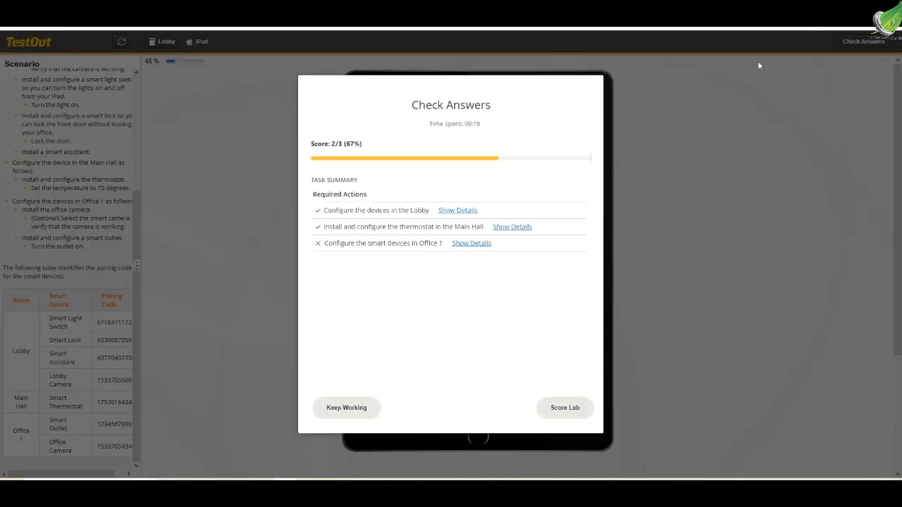
pyautogui.click(456, 244)
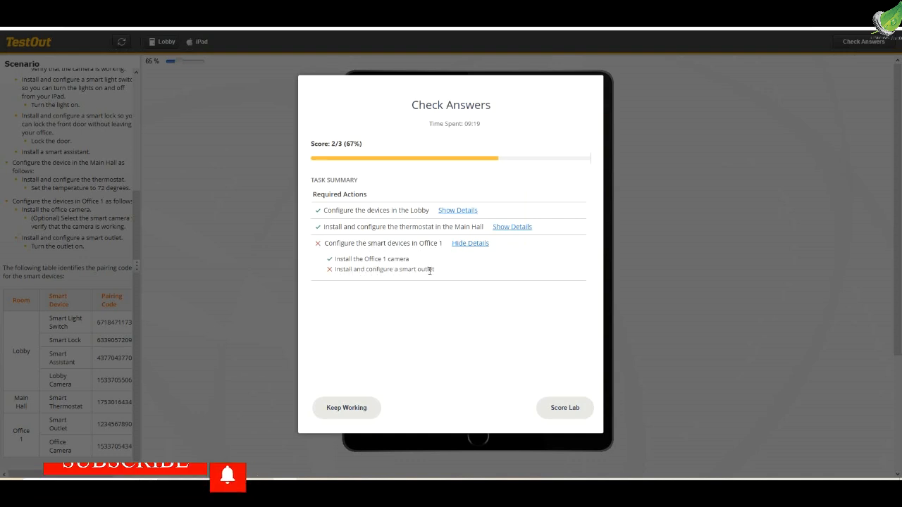
# Resume the lab from the answer check, go to the Office 1 room and turn the Smart Outlet on
pyautogui.click(331, 414)
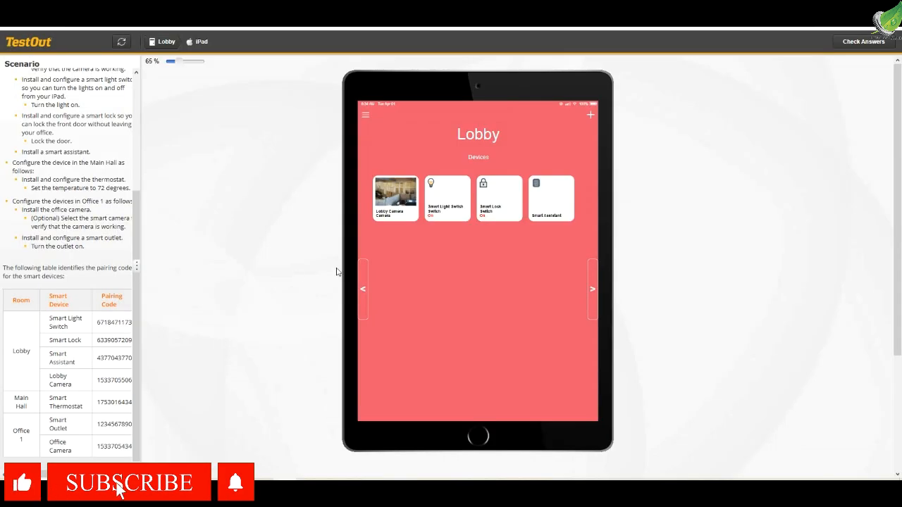
pyautogui.click(592, 288)
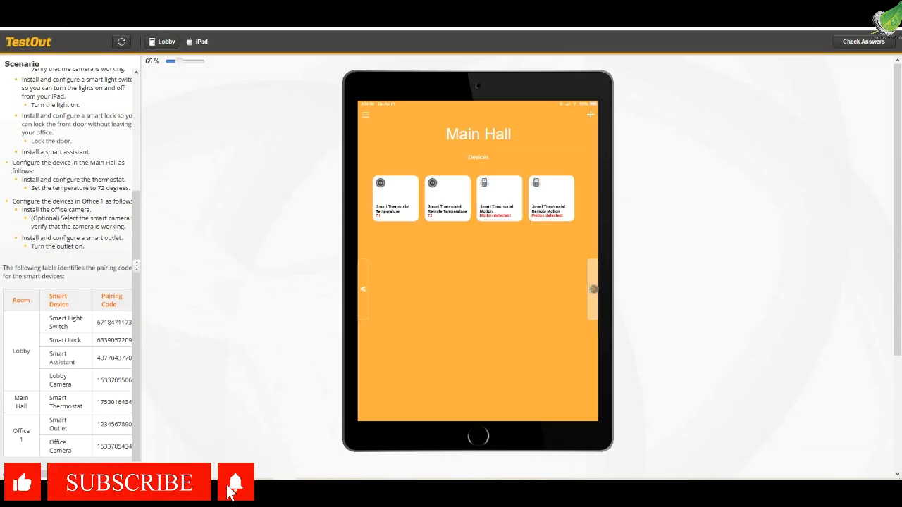
pyautogui.click(593, 288)
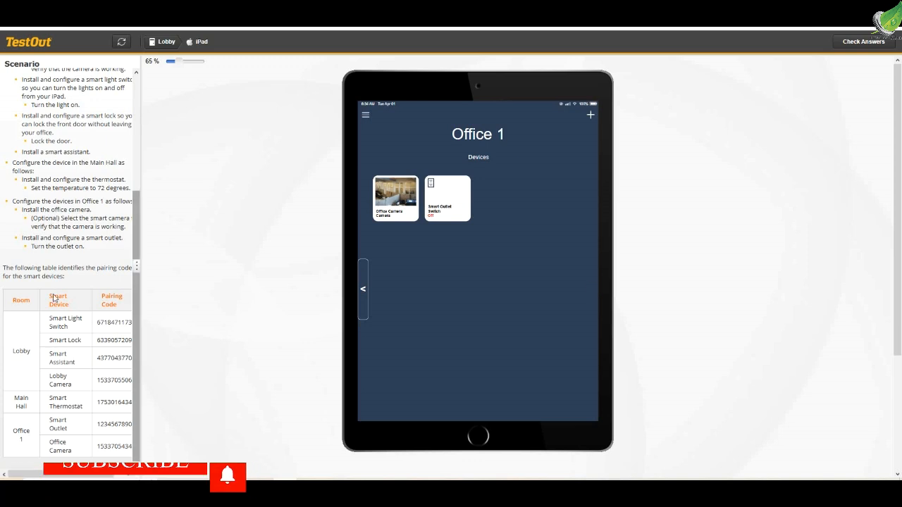
pyautogui.scroll(3, 81, 224)
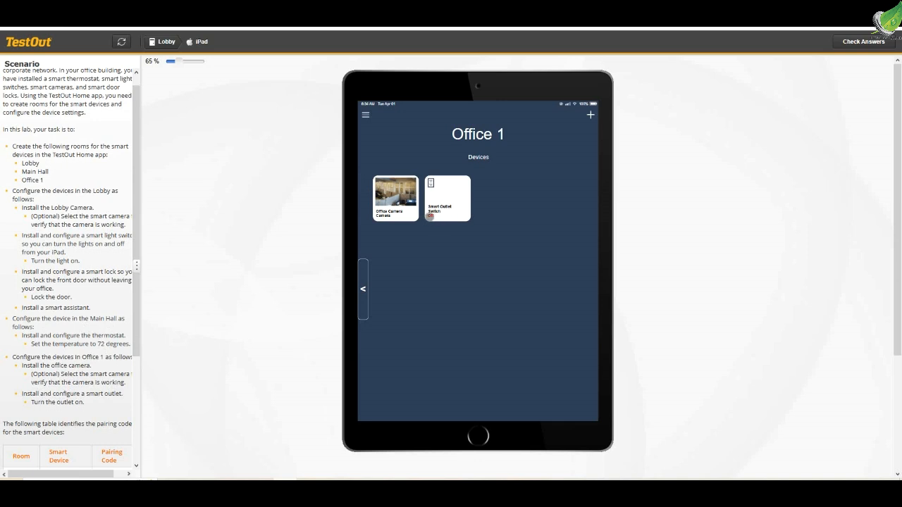
pyautogui.click(439, 212)
# Check the lab answers again and submit the lab for scoring
pyautogui.click(864, 41)
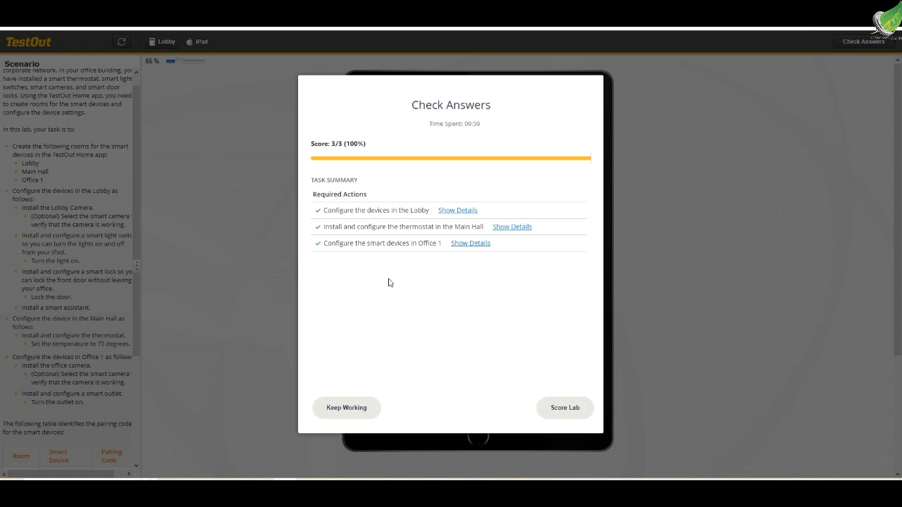
pyautogui.click(570, 411)
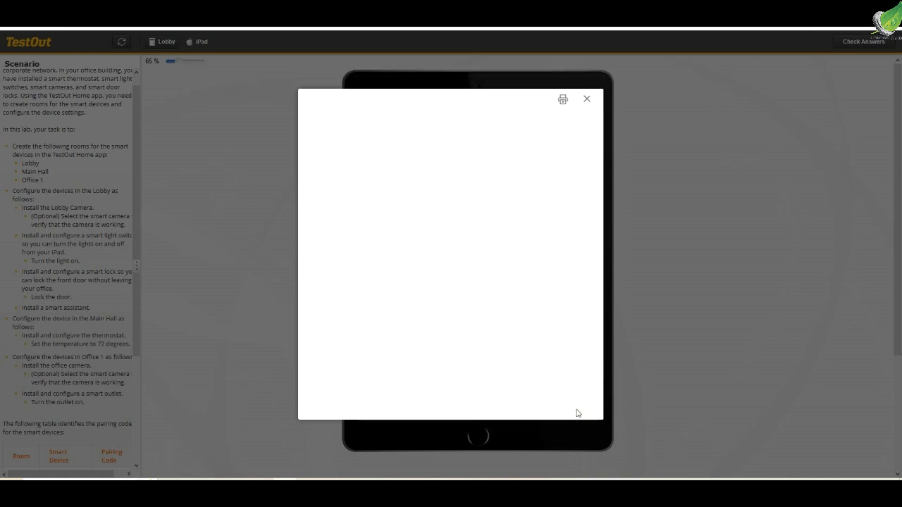